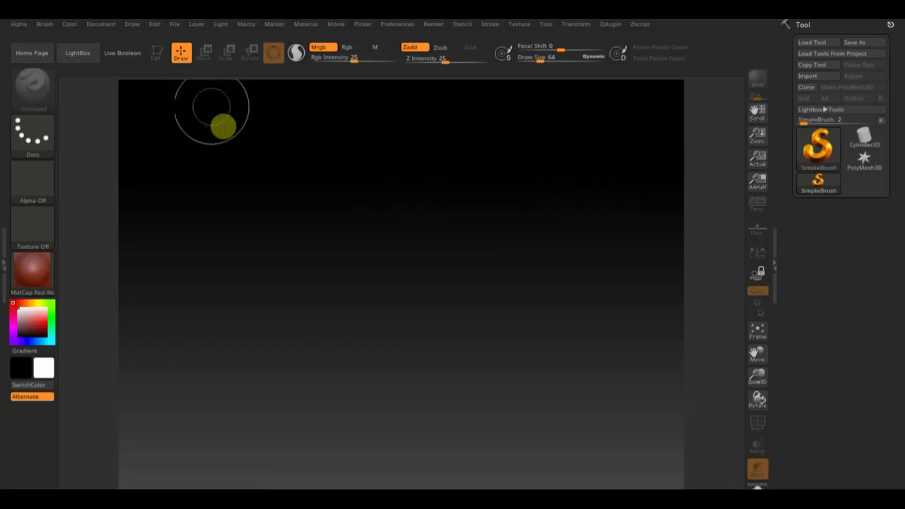
- Open the first .zpr project file from the Caesar project folder on the Desktop
left_click(178, 26)
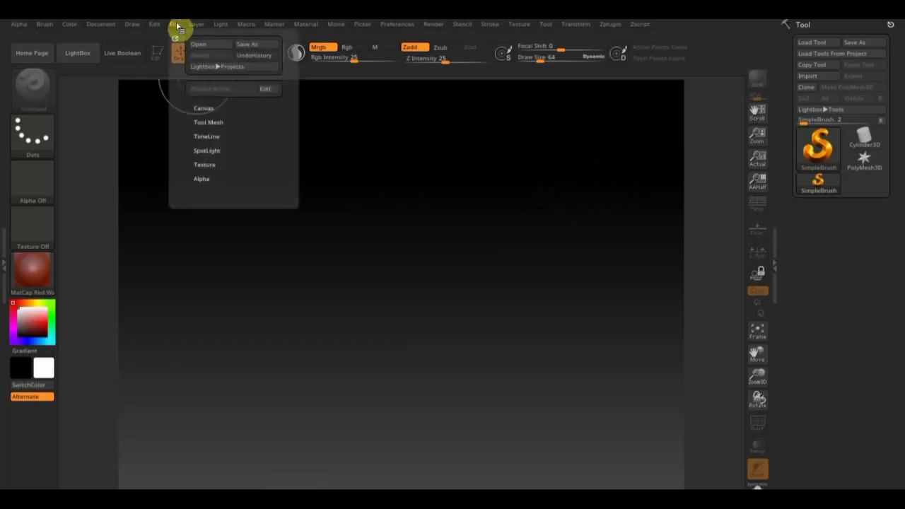
left_click(222, 48)
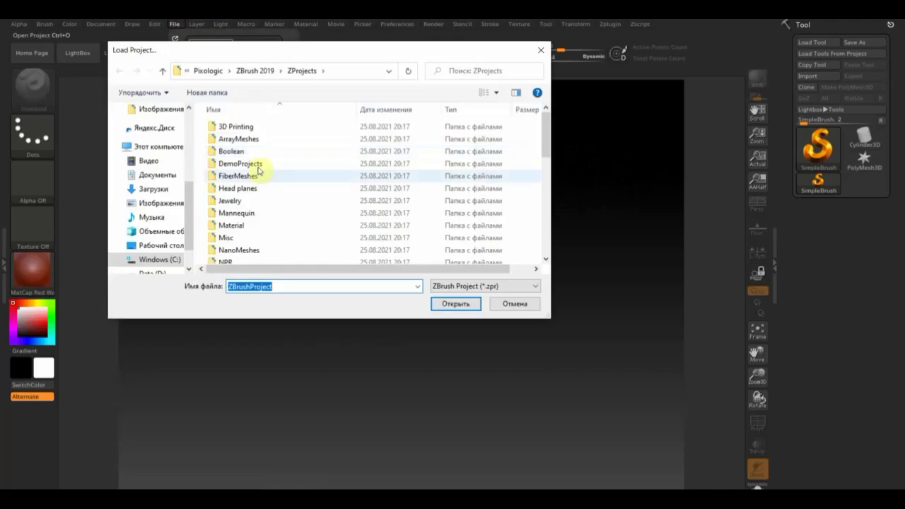
left_click(157, 251)
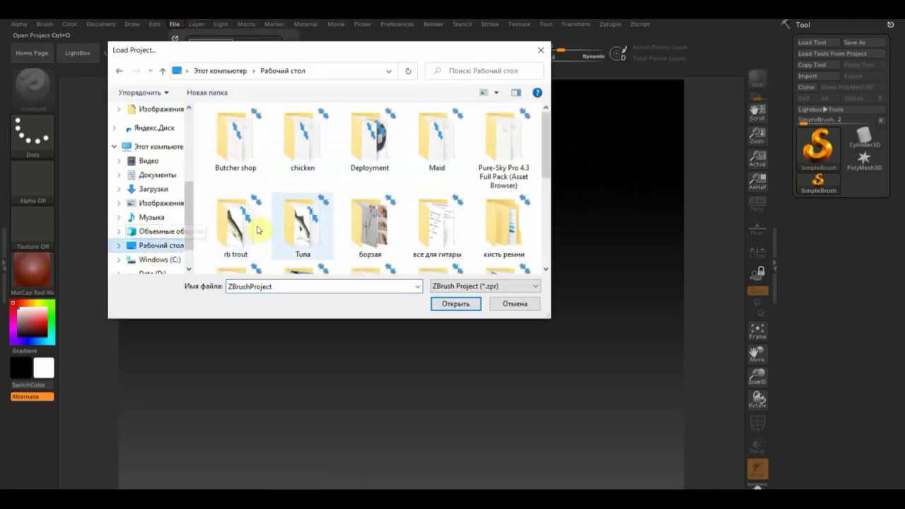
scroll(318, 219, "down", 2)
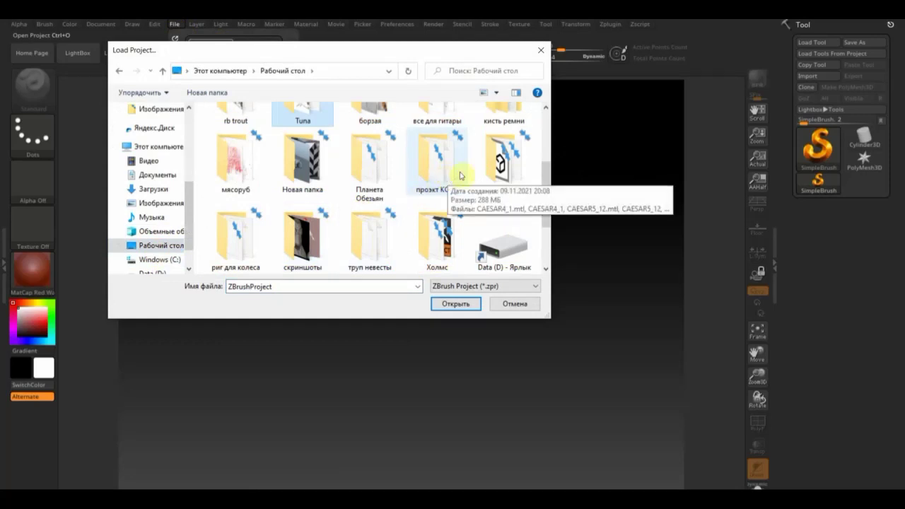
double_click(502, 161)
double_click(250, 154)
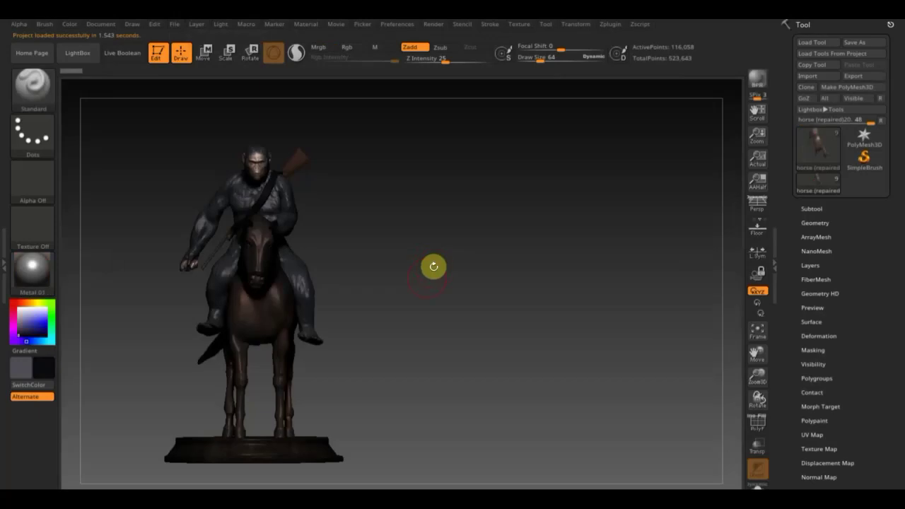
mouse_move(432, 264)
left_mouse_down()
mouse_move(430, 279)
mouse_move(467, 275)
mouse_move(371, 286)
left_mouse_up()
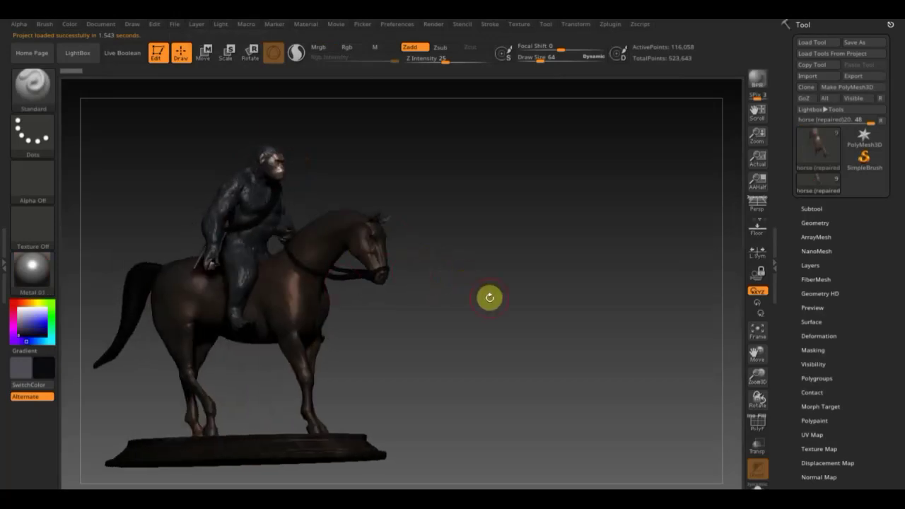
mouse_move(489, 298)
left_mouse_down()
mouse_move(563, 303)
mouse_move(544, 312)
mouse_move(568, 323)
mouse_move(554, 305)
mouse_move(574, 318)
mouse_move(531, 321)
mouse_move(544, 311)
mouse_move(569, 333)
mouse_move(573, 297)
mouse_move(589, 418)
mouse_move(608, 329)
mouse_move(590, 320)
mouse_move(565, 317)
mouse_move(596, 360)
mouse_move(604, 340)
mouse_move(600, 398)
mouse_move(579, 348)
mouse_move(542, 355)
mouse_move(610, 330)
mouse_move(617, 342)
mouse_move(331, 348)
left_mouse_up()
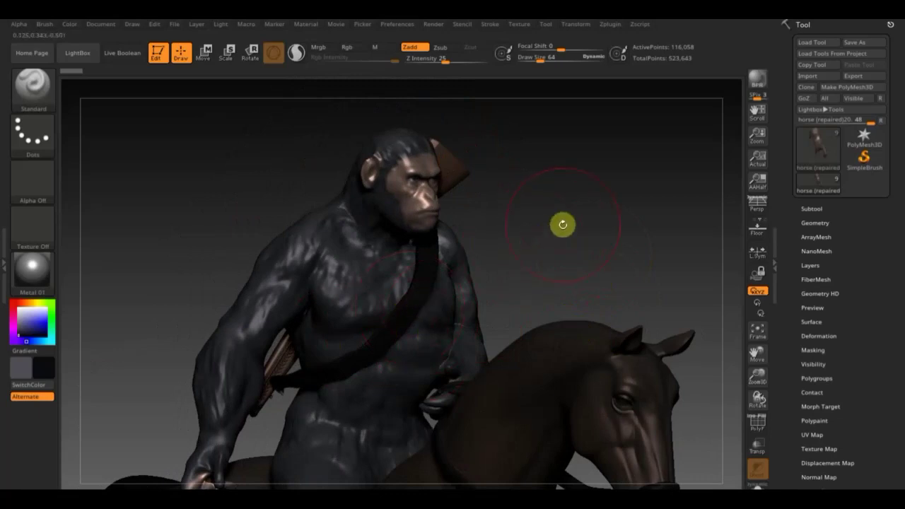
left_click_drag(562, 222, 661, 236)
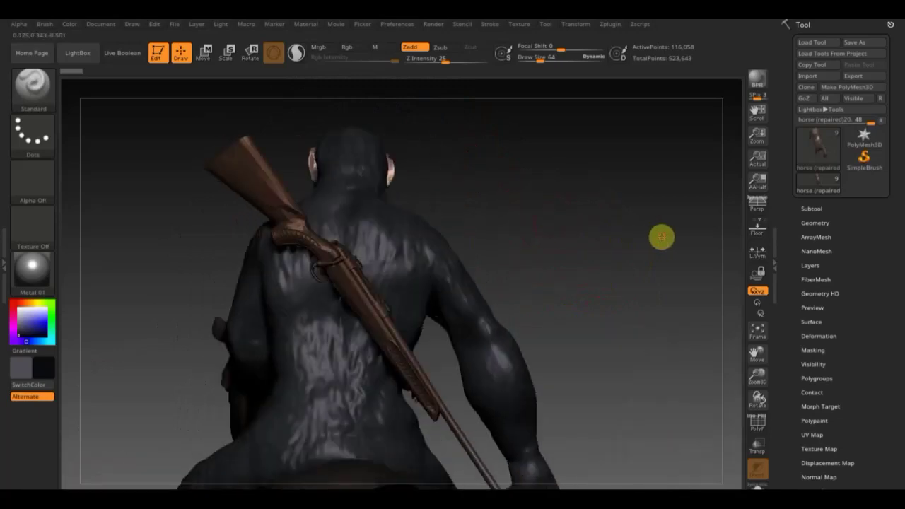
left_click_drag(582, 297, 487, 298)
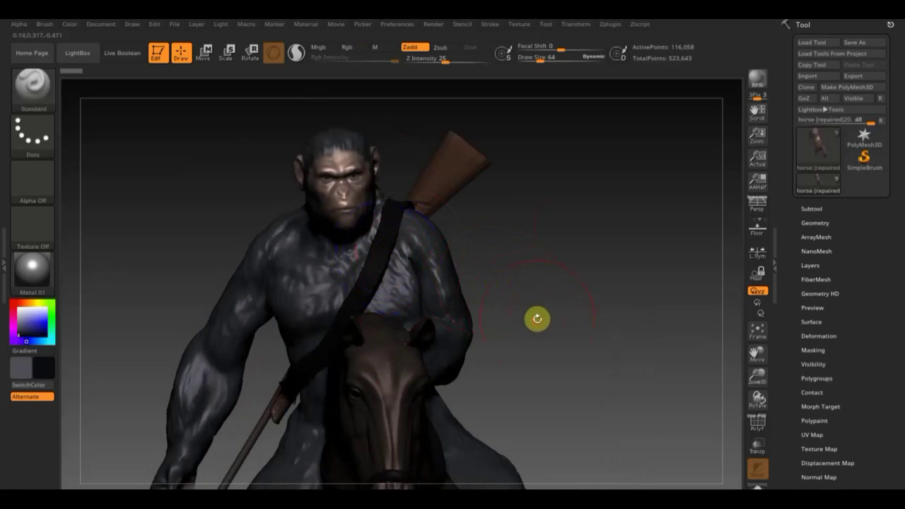
mouse_move(538, 319)
left_mouse_down()
mouse_move(519, 222)
mouse_move(521, 241)
mouse_move(528, 154)
left_mouse_up()
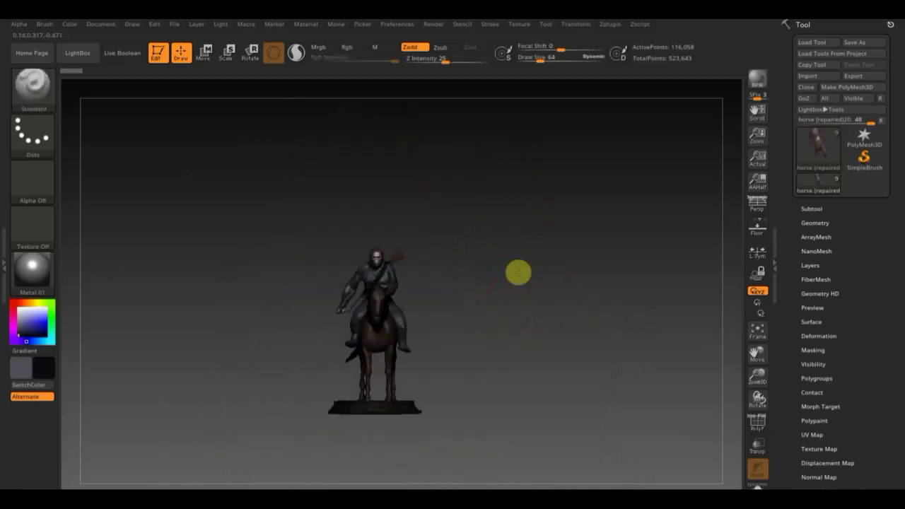
mouse_move(518, 273)
left_mouse_down()
mouse_move(533, 264)
mouse_move(572, 321)
left_mouse_up()
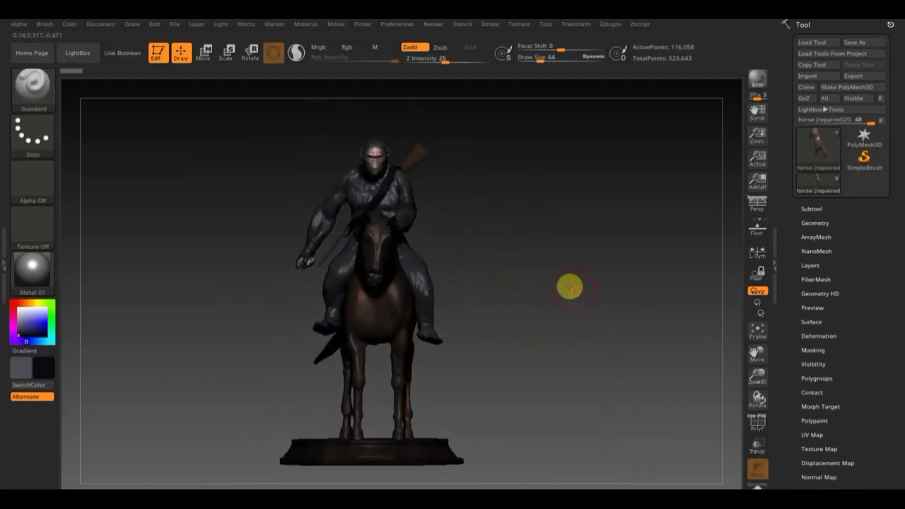
left_click_drag(569, 286, 615, 297)
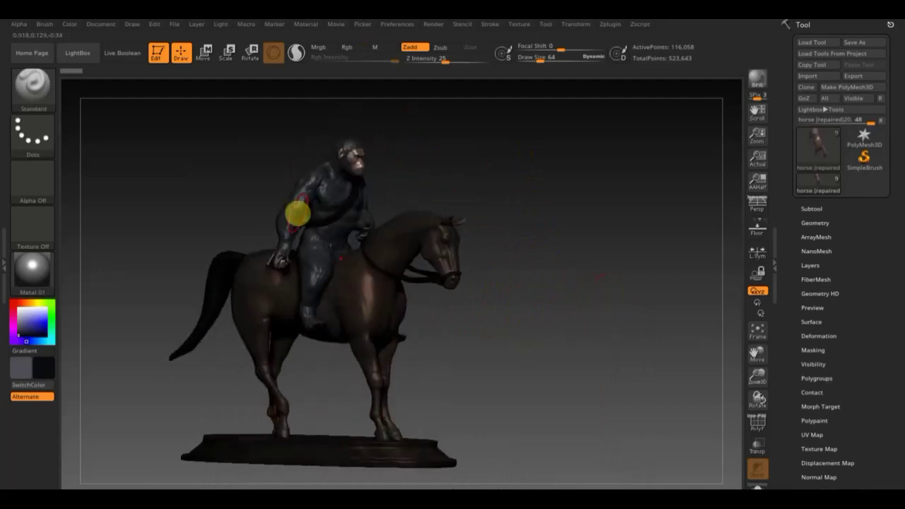
mouse_move(414, 190)
left_mouse_down()
mouse_move(501, 303)
mouse_move(507, 315)
mouse_move(481, 298)
mouse_move(529, 374)
mouse_move(577, 406)
mouse_move(586, 299)
mouse_move(599, 270)
mouse_move(596, 365)
mouse_move(592, 346)
mouse_move(602, 372)
mouse_move(622, 304)
mouse_move(627, 357)
mouse_move(616, 349)
mouse_move(635, 351)
left_mouse_up()
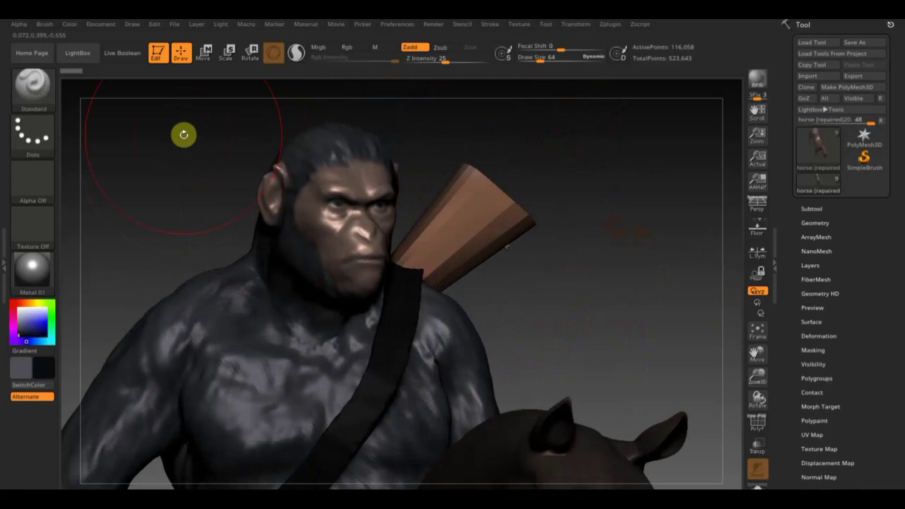
- Load the standing gorilla project after answering the save-changes prompt, then zoom in on it
left_click(176, 26)
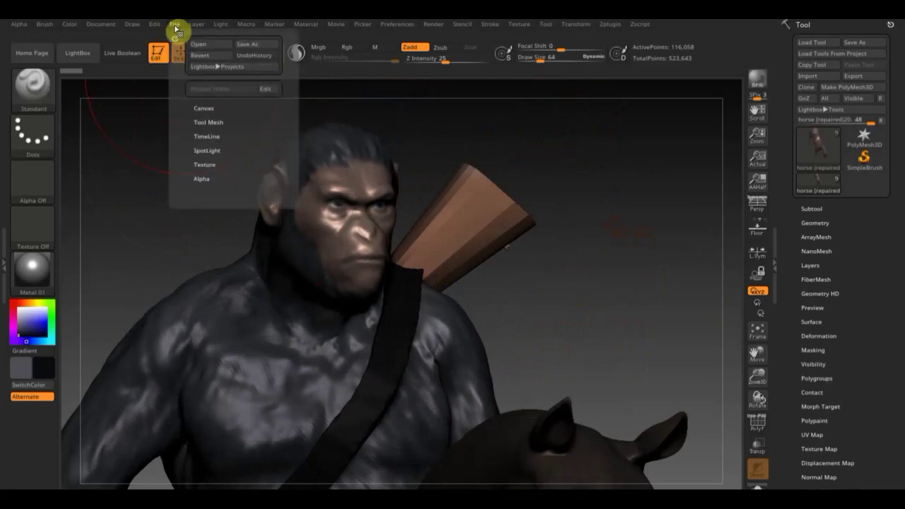
left_click(202, 46)
left_click(489, 290)
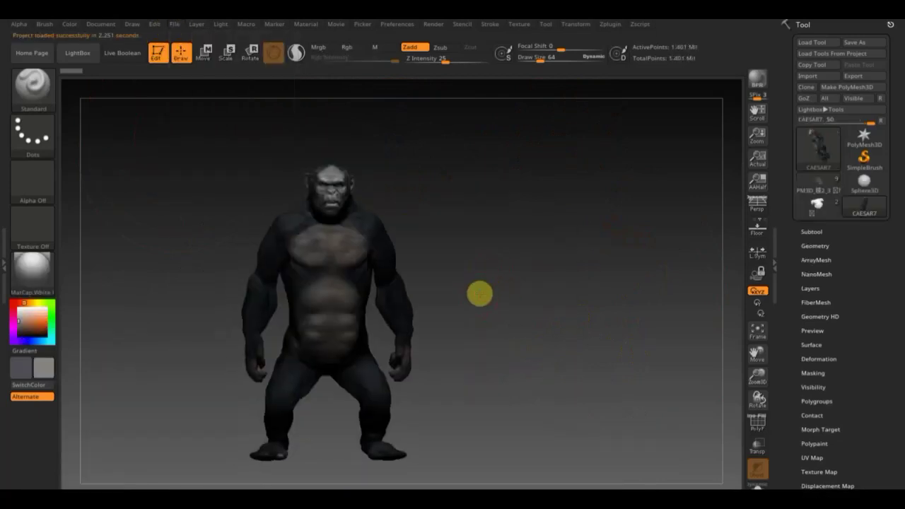
mouse_move(536, 287)
left_mouse_down("alt")
mouse_move(546, 309)
mouse_move(540, 291)
left_mouse_up("alt")
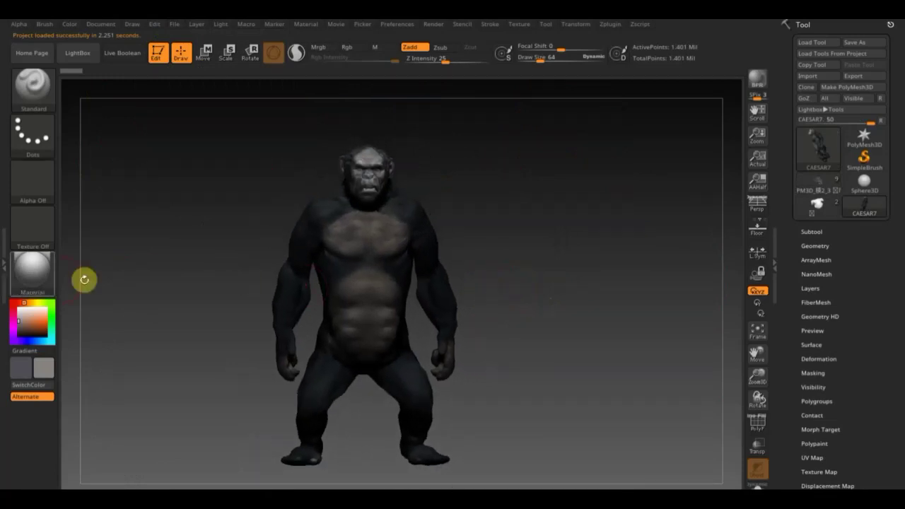
left_click(27, 278)
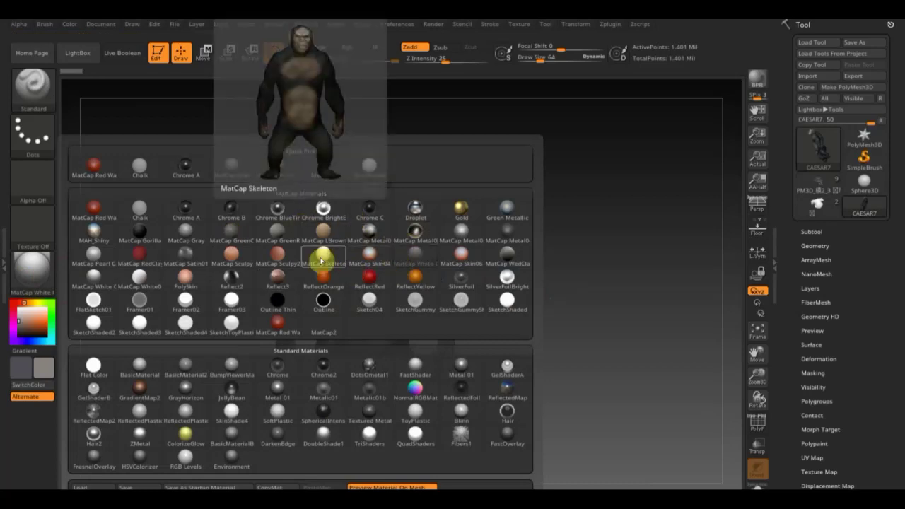
- Apply MatCap Sculpy, then a MatCap White material to the gorilla
left_click(231, 258)
left_click(29, 272)
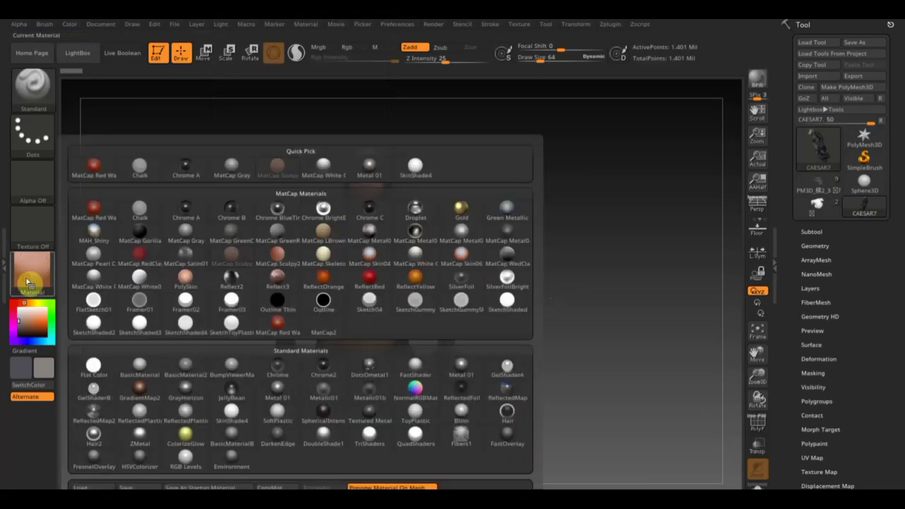
left_click(94, 278)
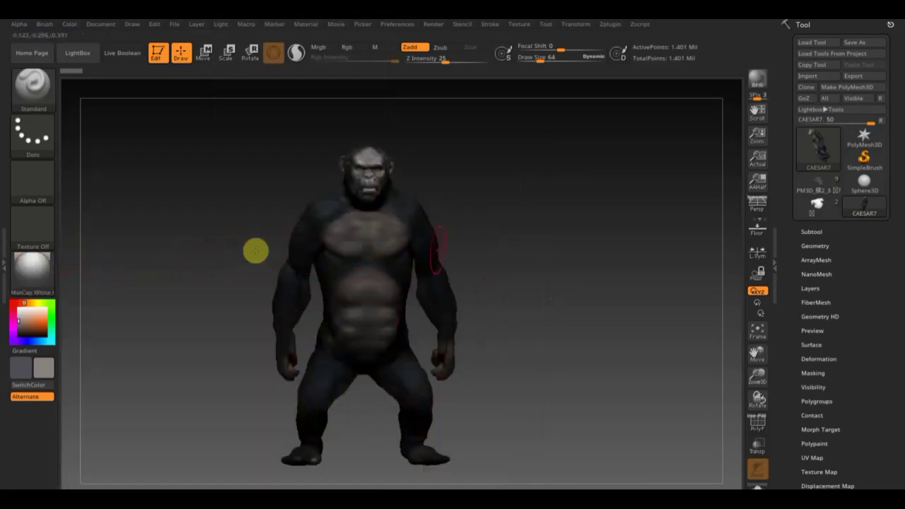
- Rotate, pan and zoom out to inspect the whole gorilla from several angles
mouse_move(475, 224)
left_mouse_down()
mouse_move(509, 218)
mouse_move(475, 216)
mouse_move(478, 210)
mouse_move(519, 299)
mouse_move(590, 229)
mouse_move(602, 389)
mouse_move(668, 181)
mouse_move(659, 383)
left_mouse_up()
mouse_move(629, 267)
left_mouse_down()
mouse_move(643, 255)
mouse_move(667, 254)
mouse_move(624, 258)
mouse_move(662, 259)
mouse_move(629, 261)
mouse_move(587, 160)
left_mouse_up()
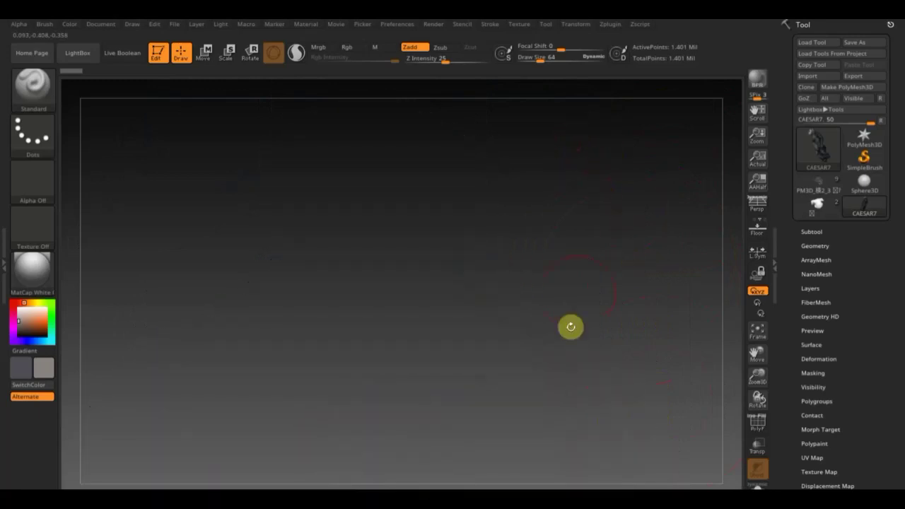
left_click_drag(570, 326, 572, 146, "alt")
left_click_drag(566, 285, 574, 158, "alt")
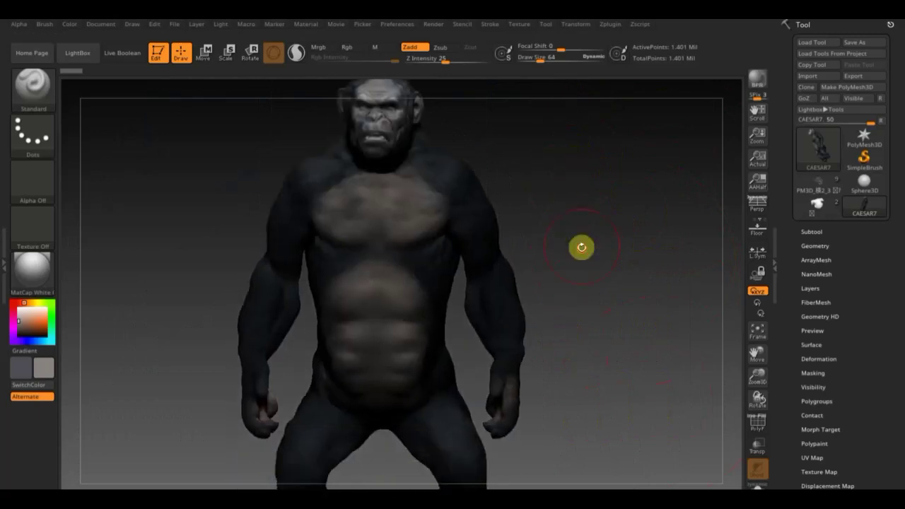
mouse_move(581, 247)
left_mouse_down("alt")
mouse_move(558, 206)
mouse_move(559, 247)
left_mouse_up("alt")
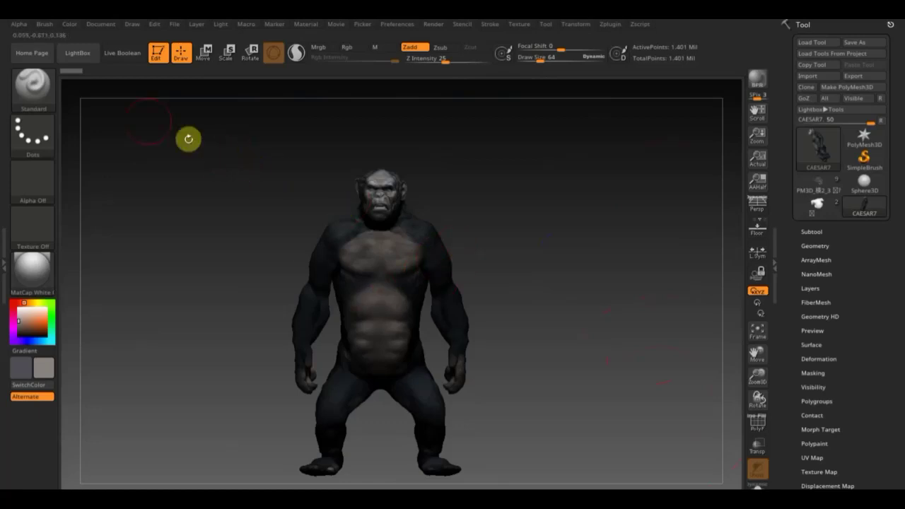
- Load the 'коба раскрас' project after answering the Closing Project prompt
left_click(172, 29)
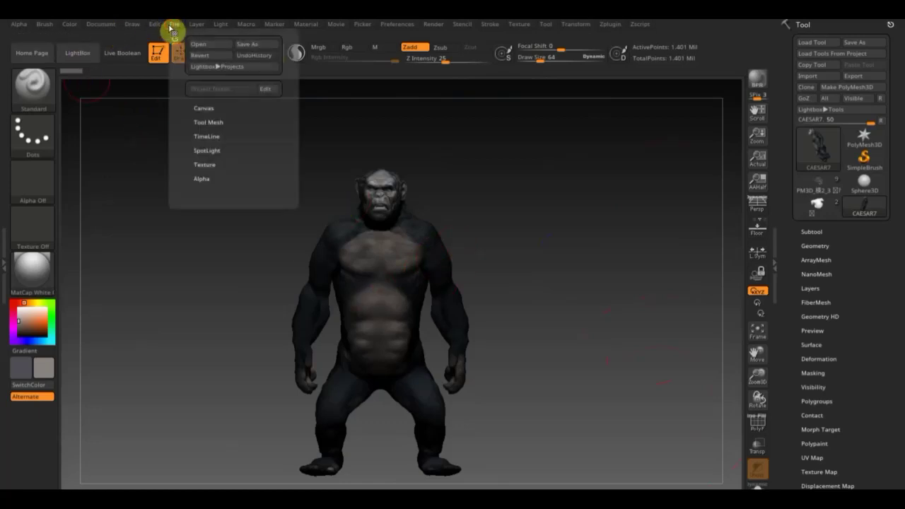
left_click(202, 48)
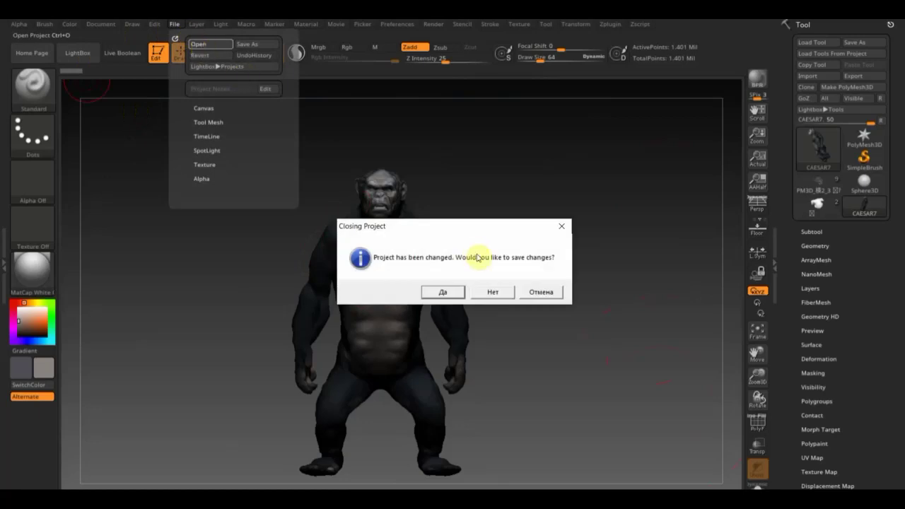
left_click(489, 292)
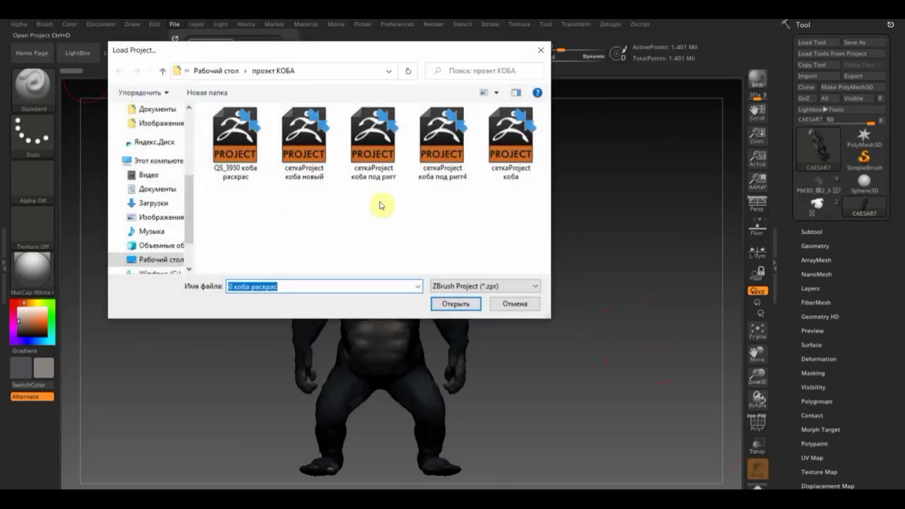
left_click(236, 139)
left_click(456, 304)
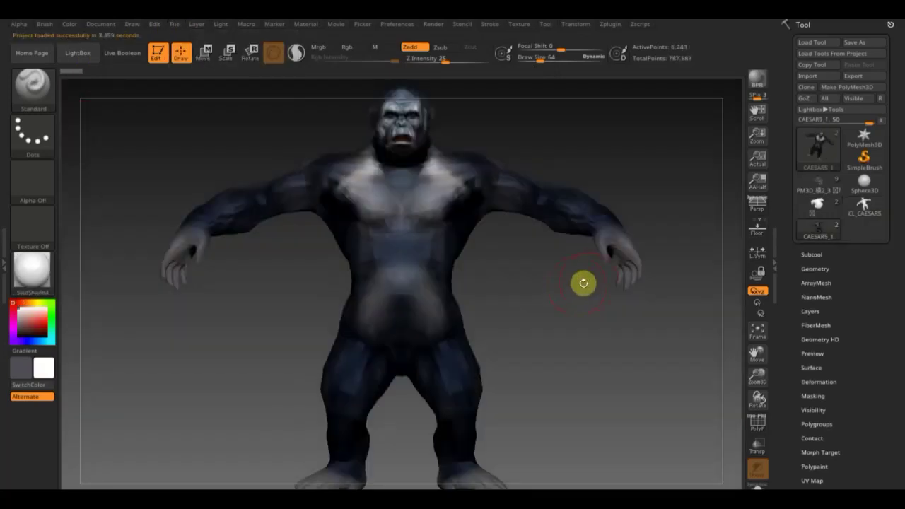
- Expand the Subtool list and make the CAESAR6 subtool active
left_click(811, 255)
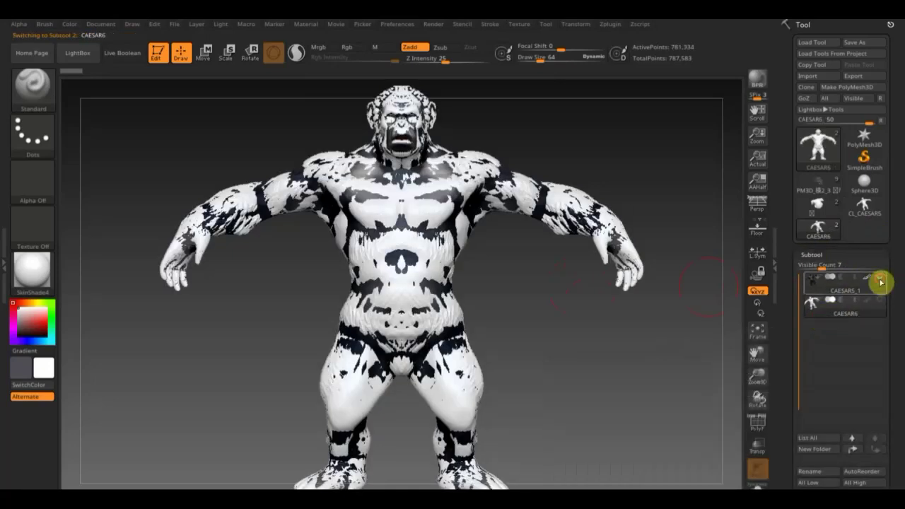
mouse_move(587, 330)
left_mouse_down()
mouse_move(447, 332)
mouse_move(579, 327)
left_mouse_up()
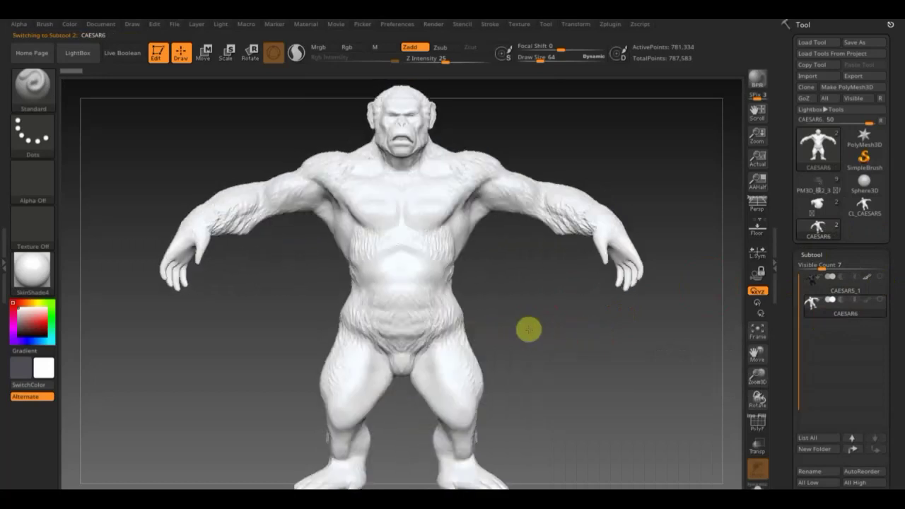
left_click(864, 311)
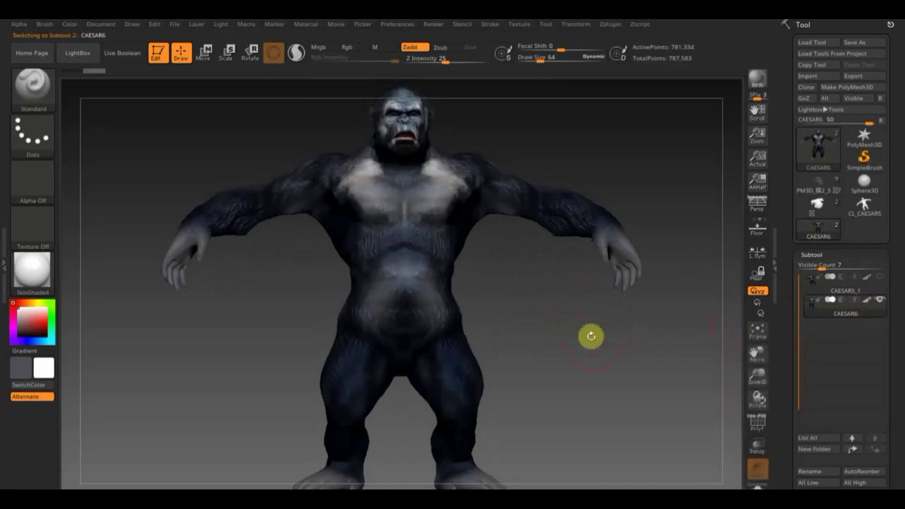
left_click(41, 284)
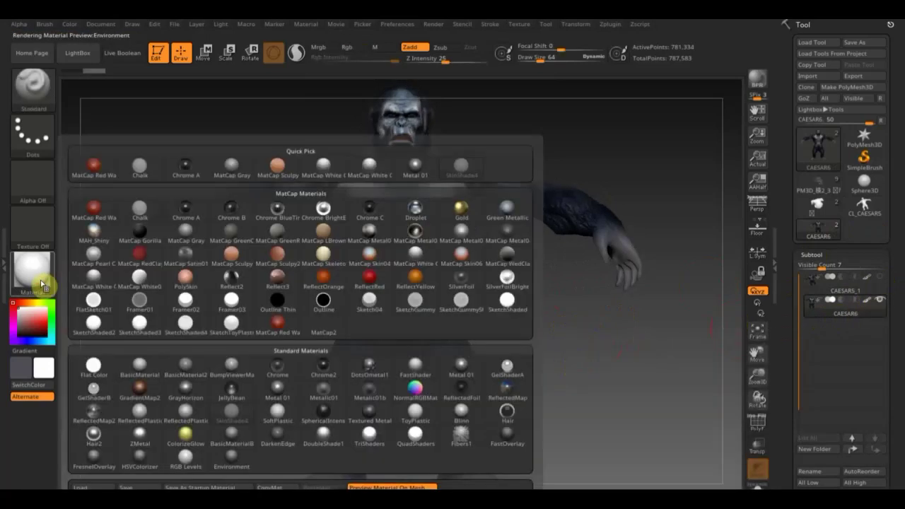
- Switch the CAESAR6 gorilla from MatCap White to MatCap White01, checking the chest up close
left_click(141, 284)
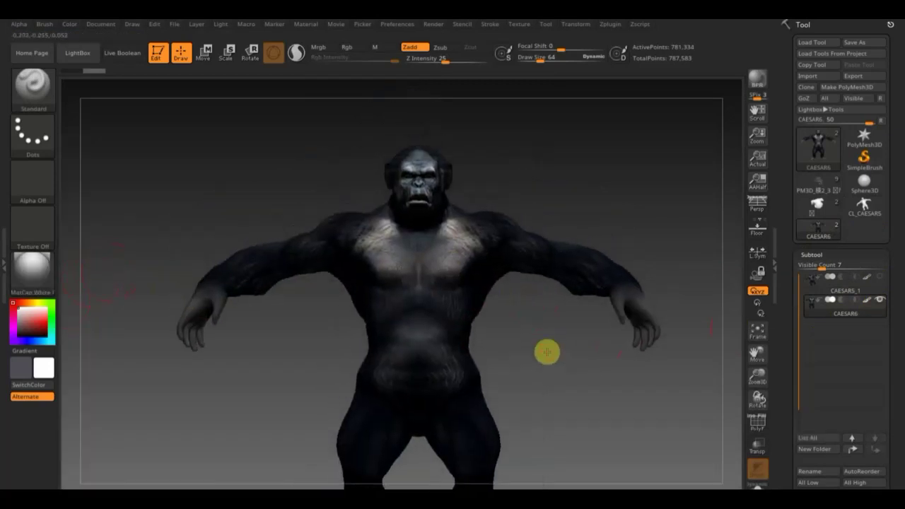
left_click_drag(545, 343, 615, 459, "alt")
key("f")
mouse_move(658, 345)
left_mouse_down("alt")
mouse_move(652, 431)
mouse_move(584, 361)
left_mouse_up("alt")
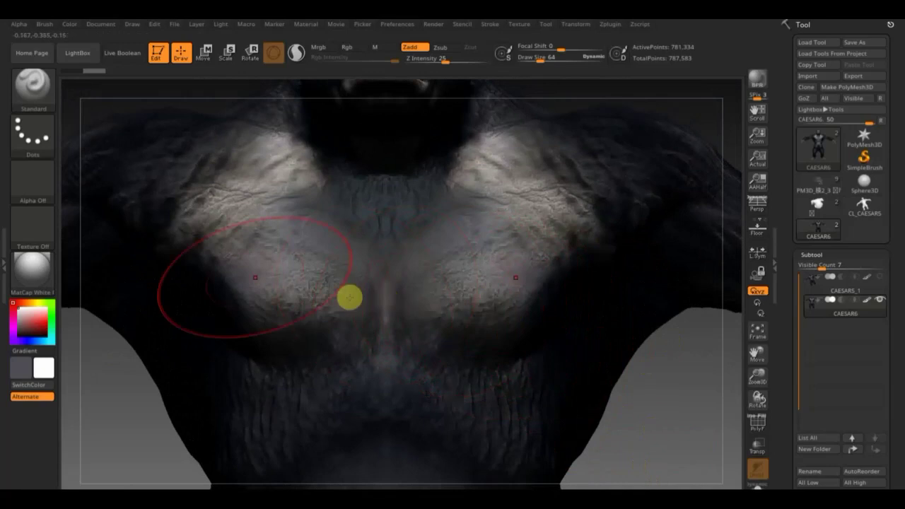
left_click(33, 272)
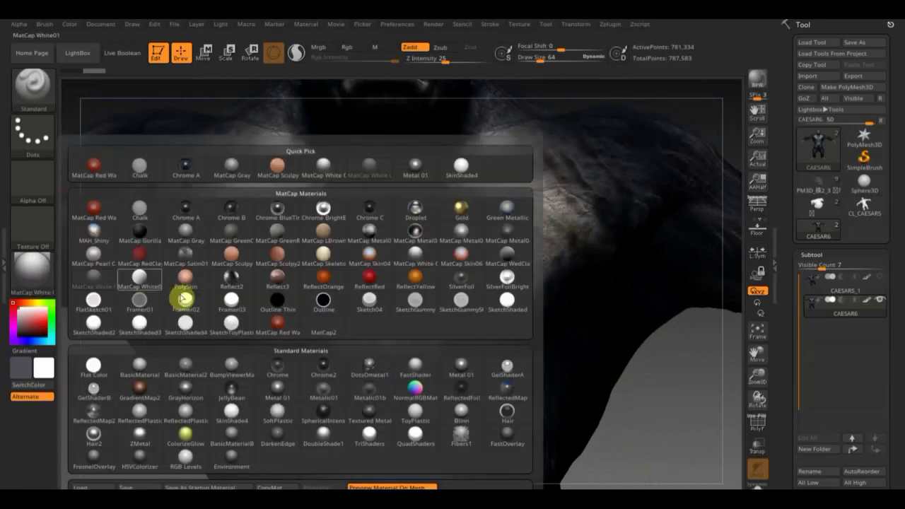
left_click(143, 281)
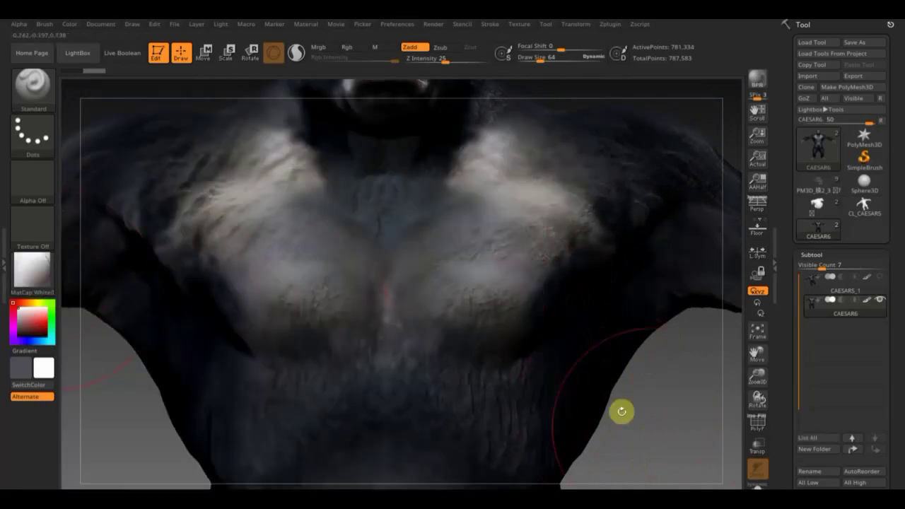
mouse_move(652, 426)
right_mouse_down("ctrl")
mouse_move(616, 298)
mouse_move(592, 366)
mouse_move(579, 332)
mouse_move(579, 349)
mouse_move(445, 365)
mouse_move(571, 346)
right_mouse_up("ctrl")
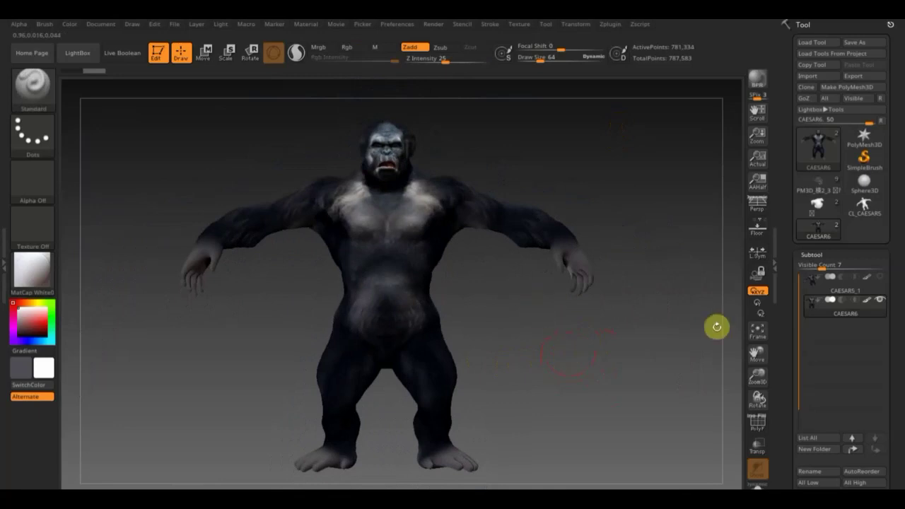
- Activate the 6,249-point CAESAR5_1 subtool and turn on the PolyF wireframe
left_click(830, 292)
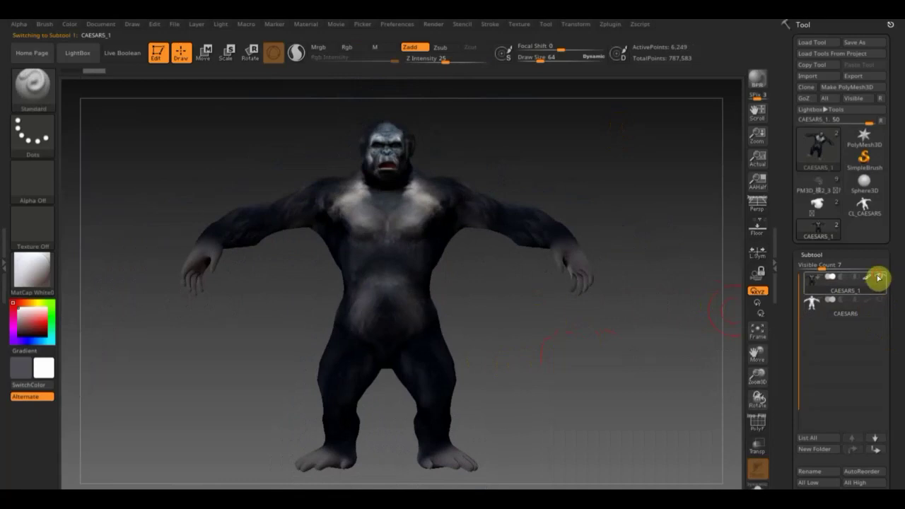
scroll(893, 342, "down", 5)
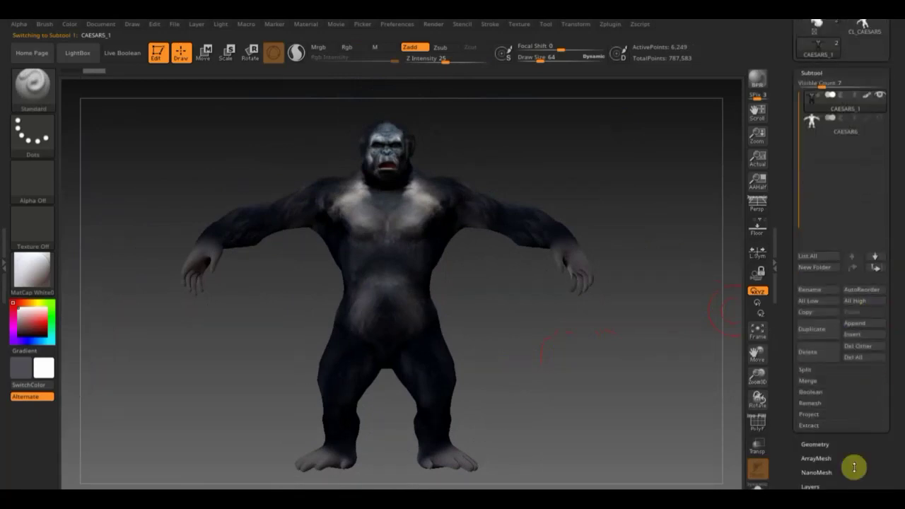
left_click(816, 444)
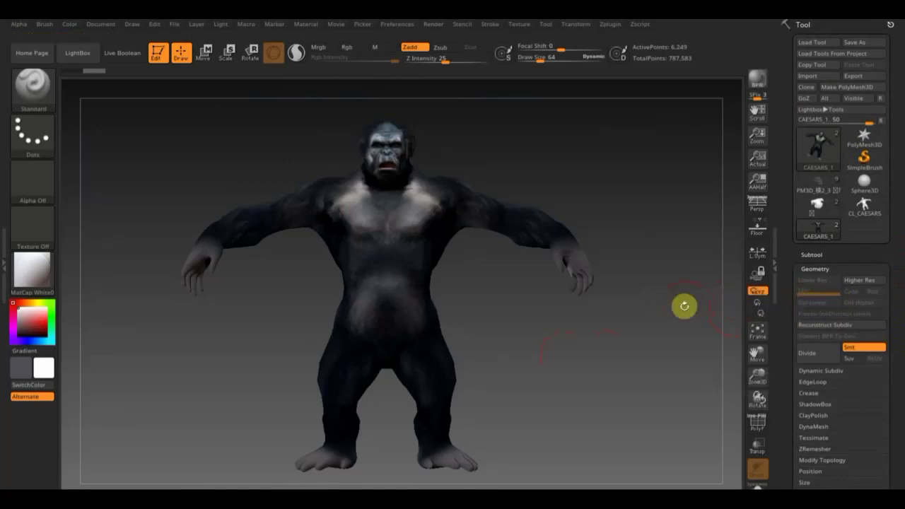
mouse_move(631, 324)
left_mouse_down()
mouse_move(589, 331)
mouse_move(630, 323)
left_mouse_up()
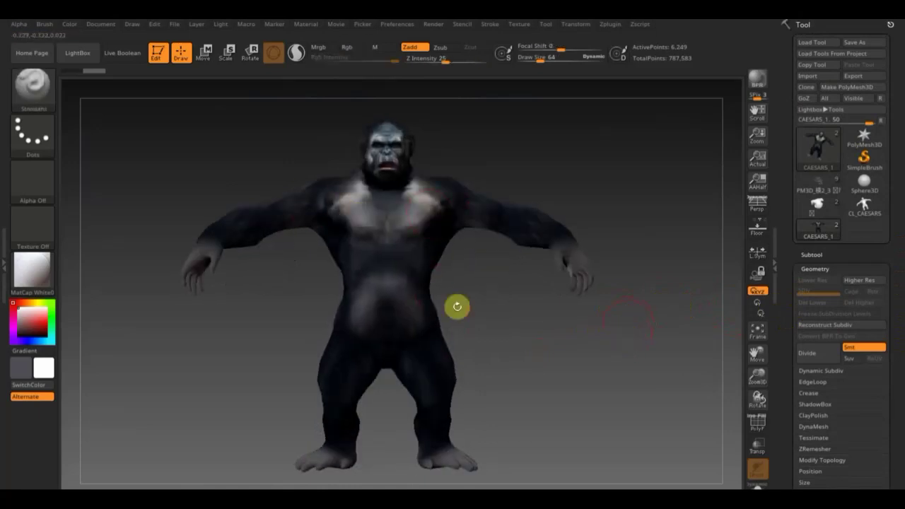
mouse_move(495, 305)
left_mouse_down()
mouse_move(608, 305)
mouse_move(530, 318)
mouse_move(495, 305)
left_mouse_up()
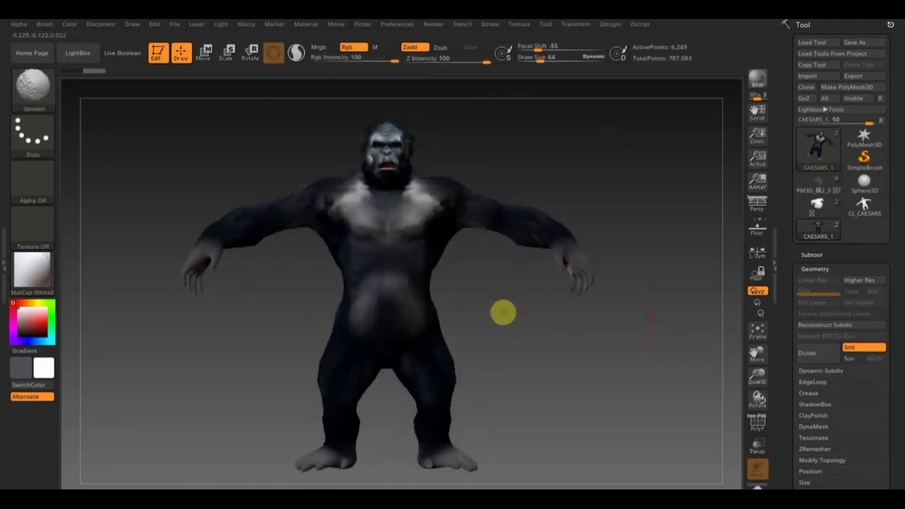
left_click(757, 422)
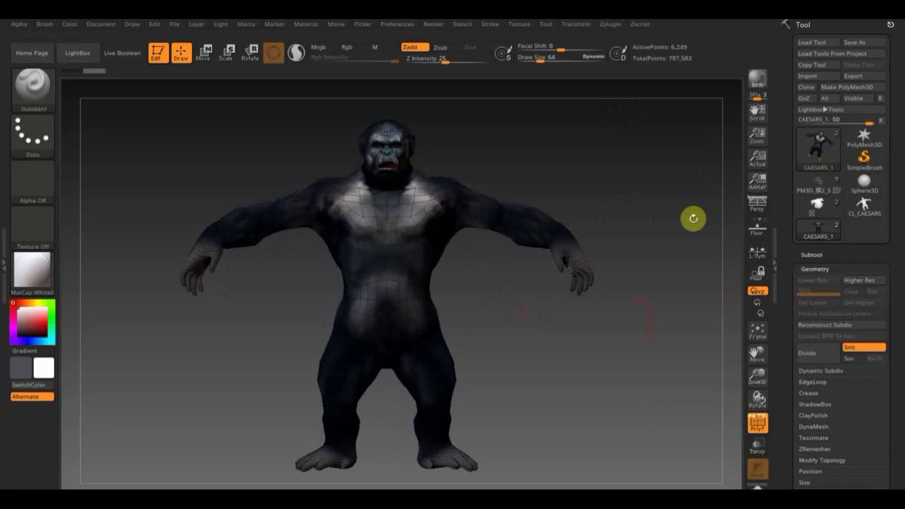
- Scroll the Tool palette down past Geometry and expand the Texture Map subpalette
left_click(807, 255)
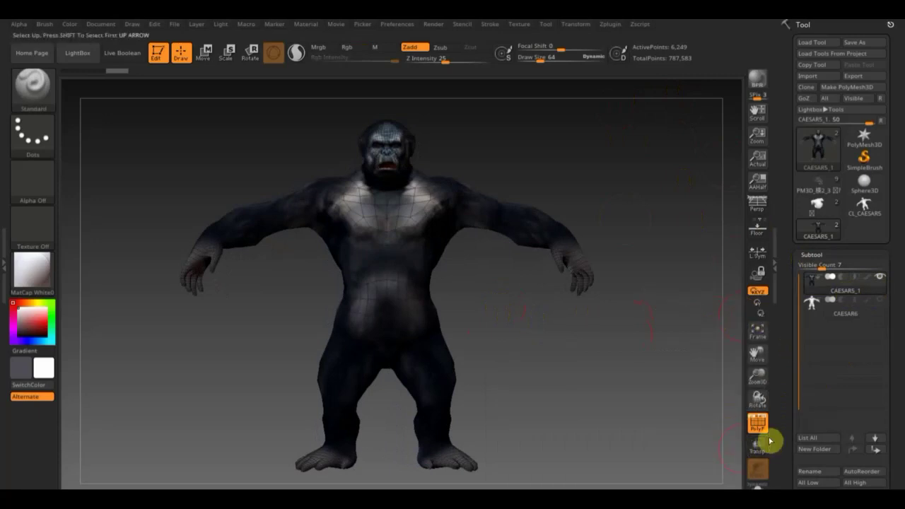
scroll(895, 454, "down", 3)
scroll(895, 404, "down", 2)
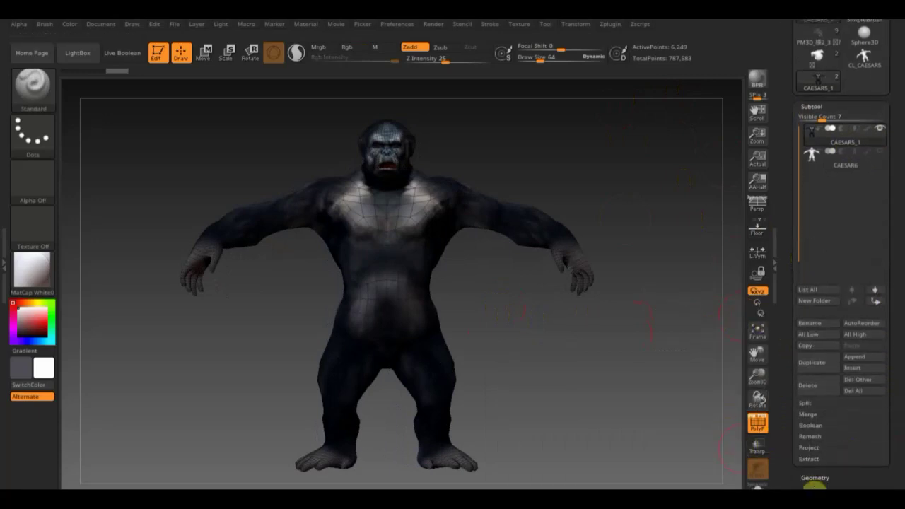
left_click(814, 479)
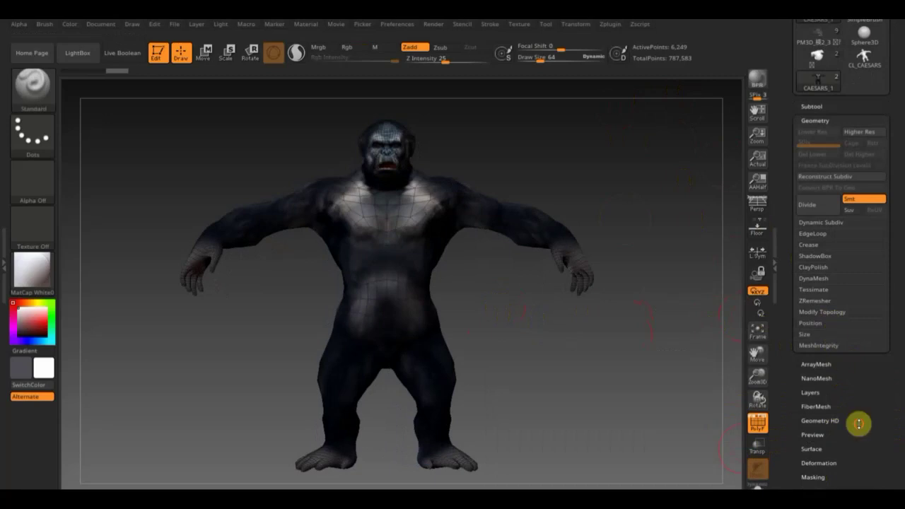
scroll(858, 424, "down", 3)
scroll(848, 418, "down", 2)
left_click(821, 442)
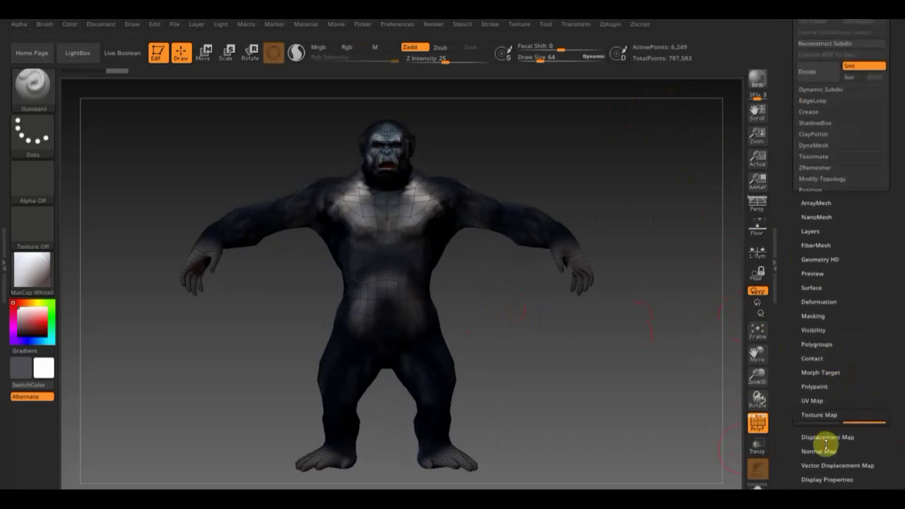
- Delete UV on the CAESAR5_1 subtool and inspect the plain blue mesh front-on
left_click(820, 200)
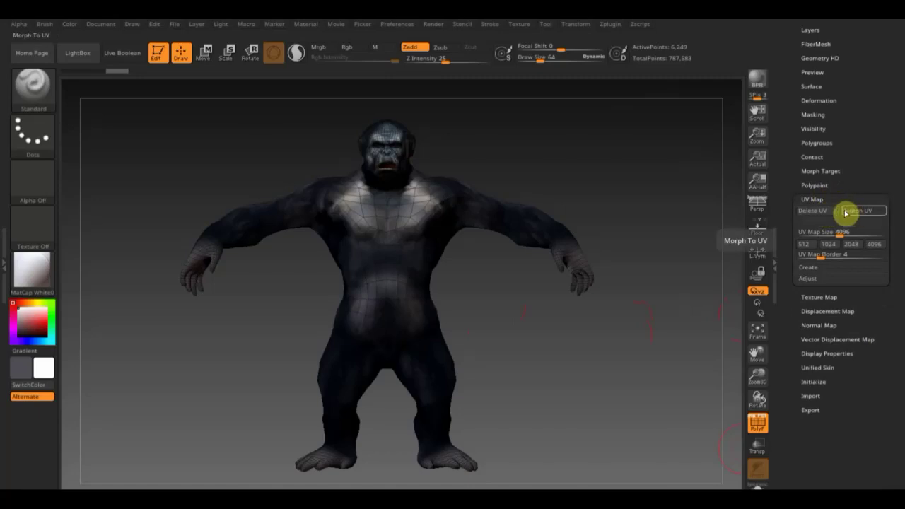
left_click(818, 211)
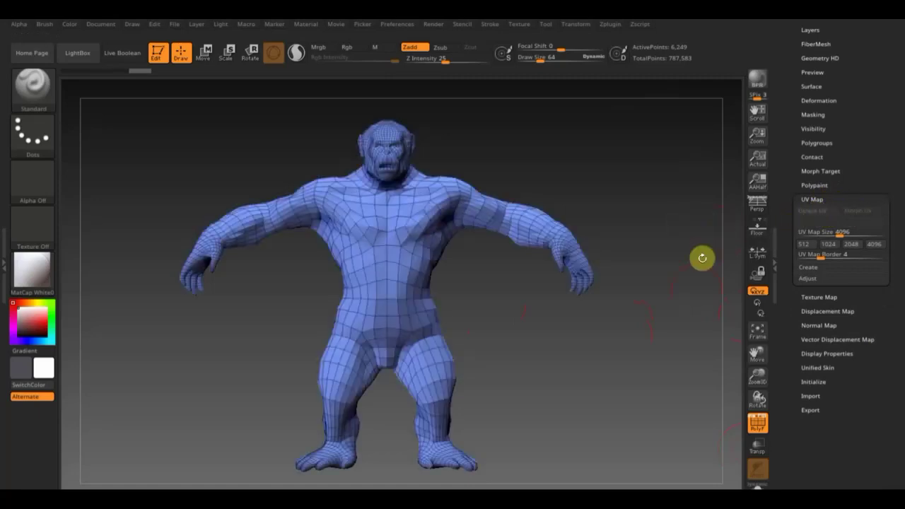
mouse_move(694, 294)
left_mouse_down()
mouse_move(697, 339)
mouse_move(636, 422)
mouse_move(635, 444)
mouse_move(663, 426)
mouse_move(636, 378)
mouse_move(541, 390)
mouse_move(565, 463)
mouse_move(527, 360)
left_mouse_up()
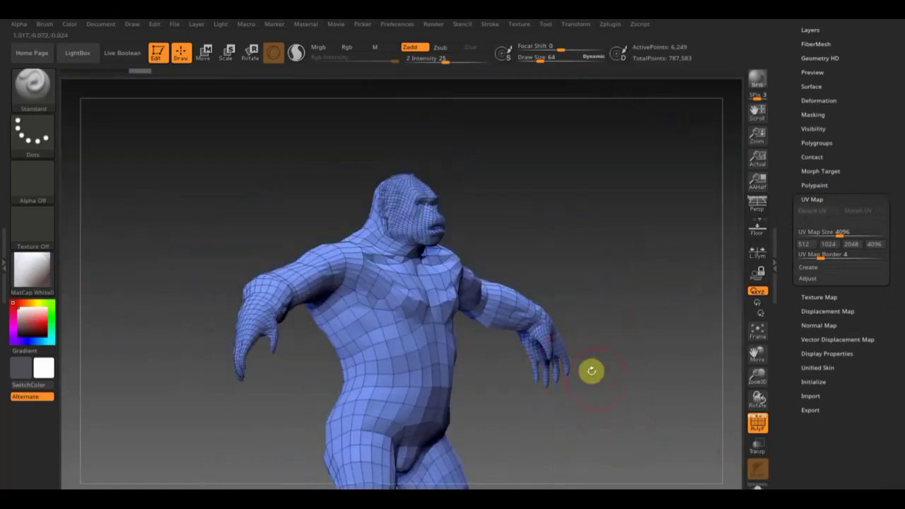
mouse_move(591, 370)
left_mouse_down()
mouse_move(588, 384)
mouse_move(526, 420)
mouse_move(514, 325)
mouse_move(521, 307)
mouse_move(640, 315)
mouse_move(527, 318)
mouse_move(527, 350)
left_mouse_up()
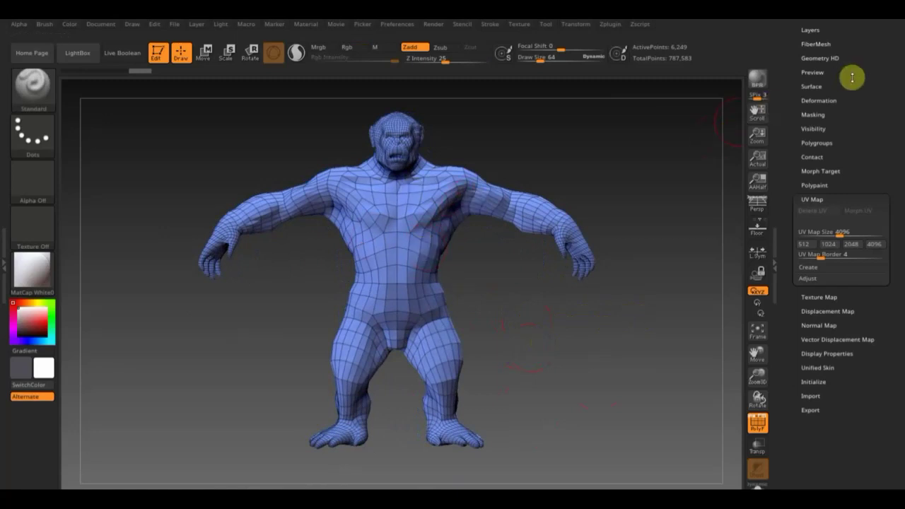
scroll(856, 106, "up", 3)
- Activate CAESAR6, hide the low-resolution subtool and turn PolyF off
scroll(834, 85, "up", 3)
left_click(815, 68)
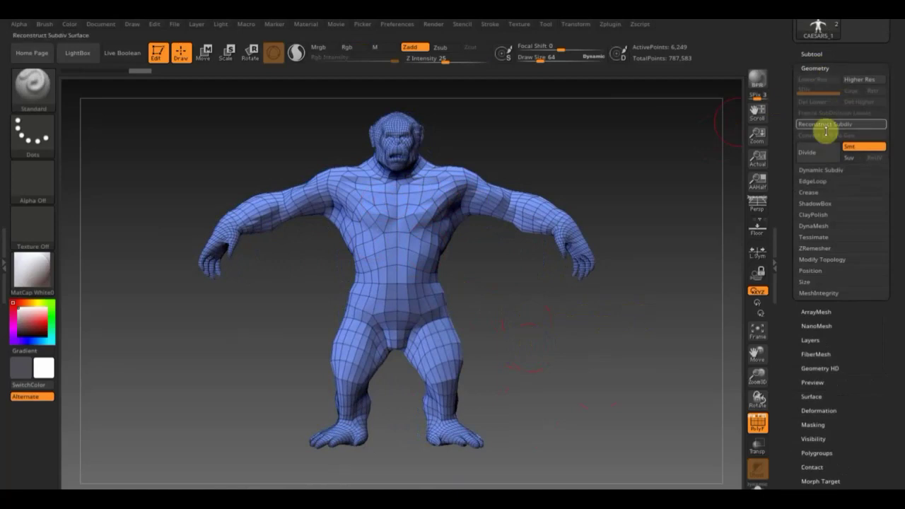
left_click(813, 54)
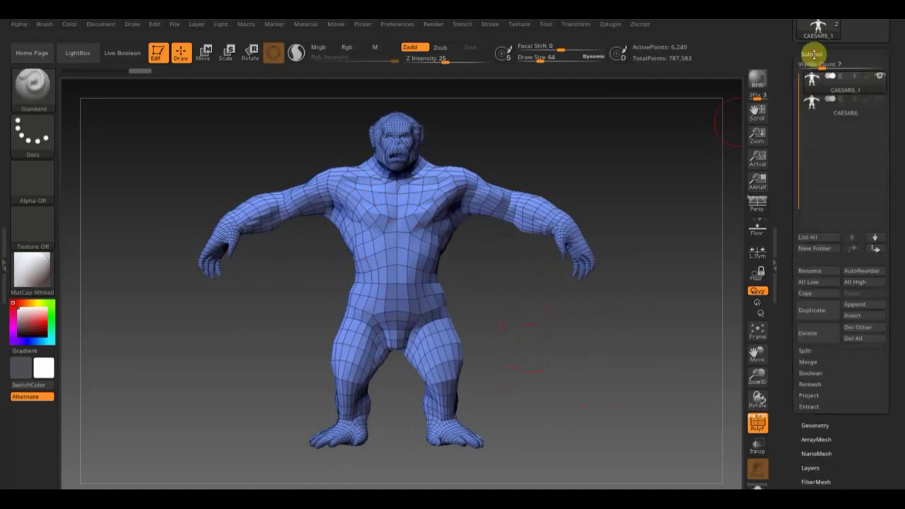
left_click(818, 110)
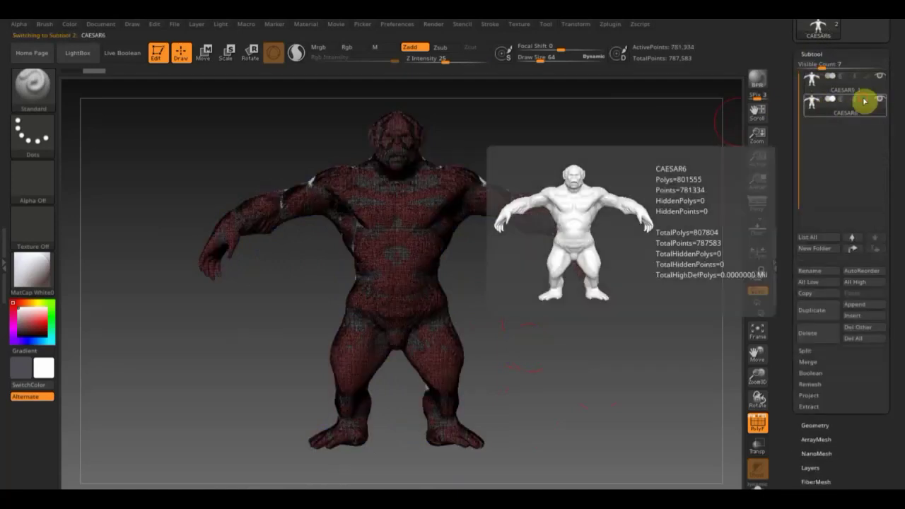
left_click(879, 76)
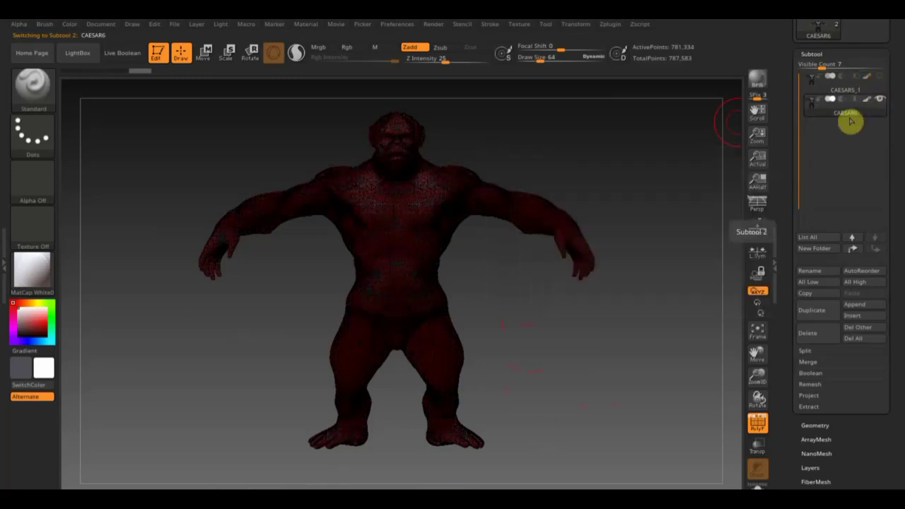
left_click(758, 428)
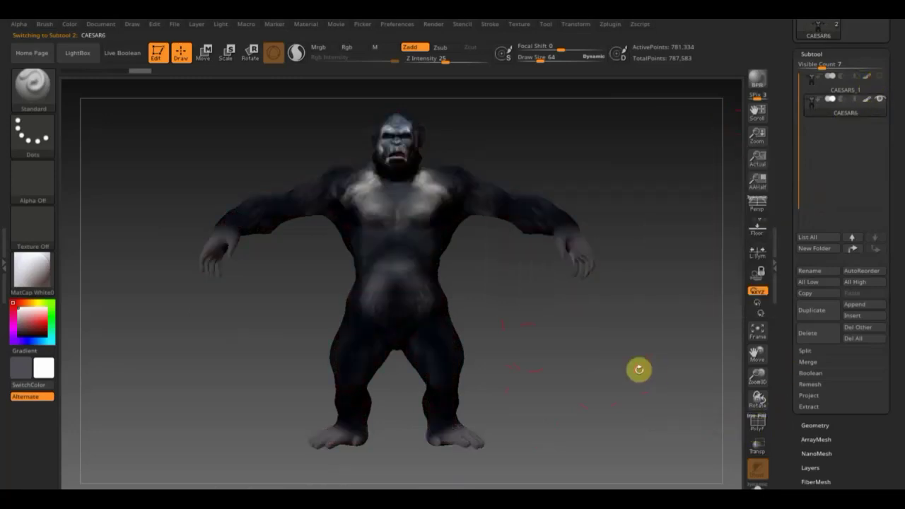
mouse_move(639, 370)
left_mouse_down()
mouse_move(662, 370)
mouse_move(636, 369)
left_mouse_up()
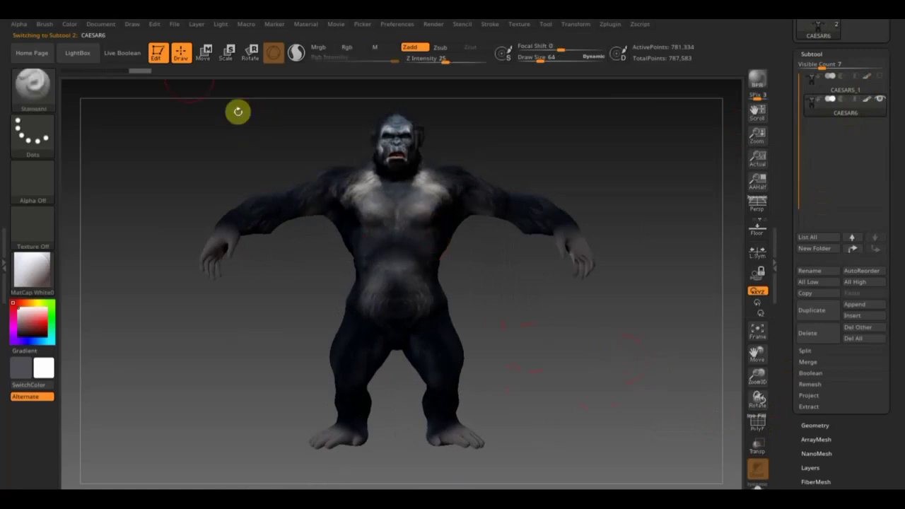
- Load 'Project цезарь', answering No to saving the current project
left_click(176, 27)
left_click(203, 46)
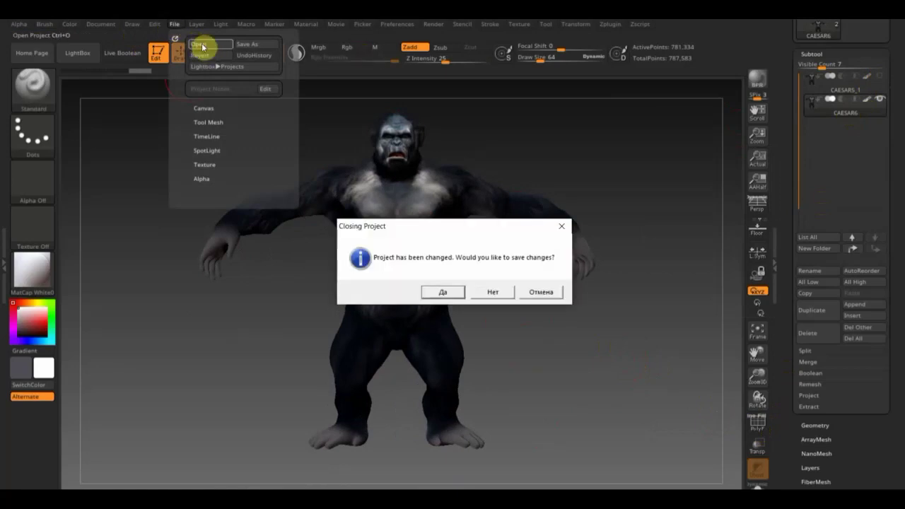
left_click(493, 291)
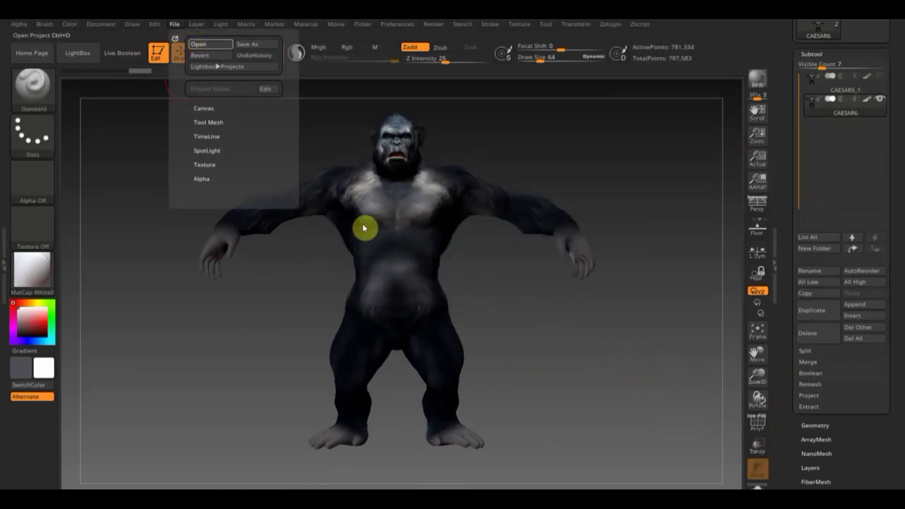
left_click(243, 151)
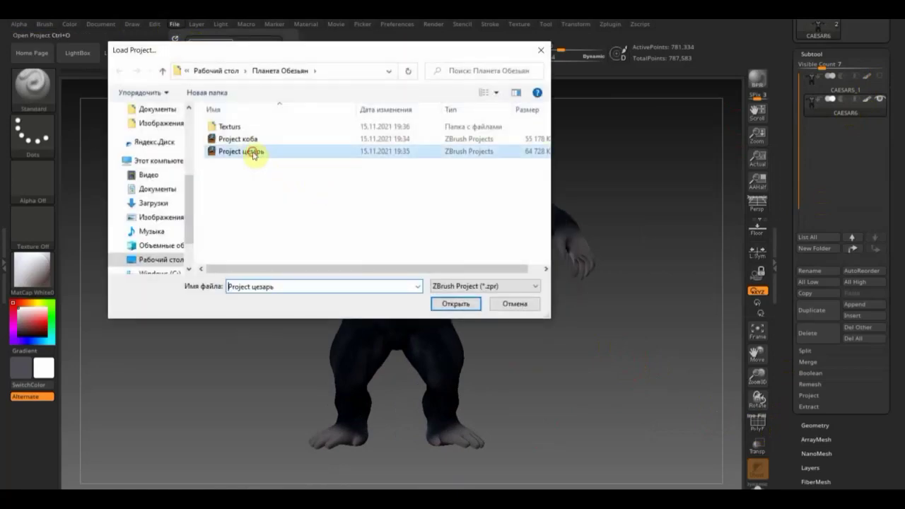
left_click(456, 303)
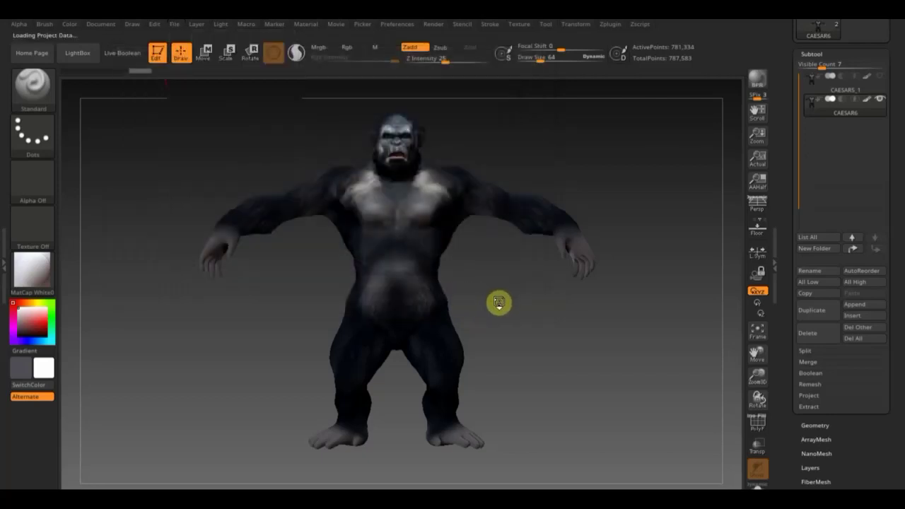
- Set the Caesar gorilla's SDiv slider in Tool > Geometry to 1, leaving 13,602 active points
mouse_move(493, 297)
left_mouse_down()
mouse_move(552, 303)
mouse_move(515, 302)
mouse_move(524, 333)
mouse_move(508, 337)
left_mouse_up()
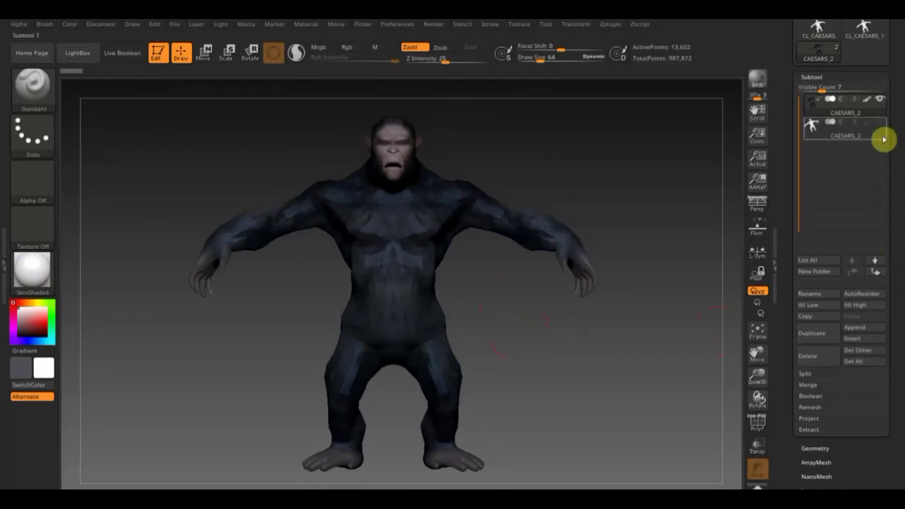
left_click(816, 449)
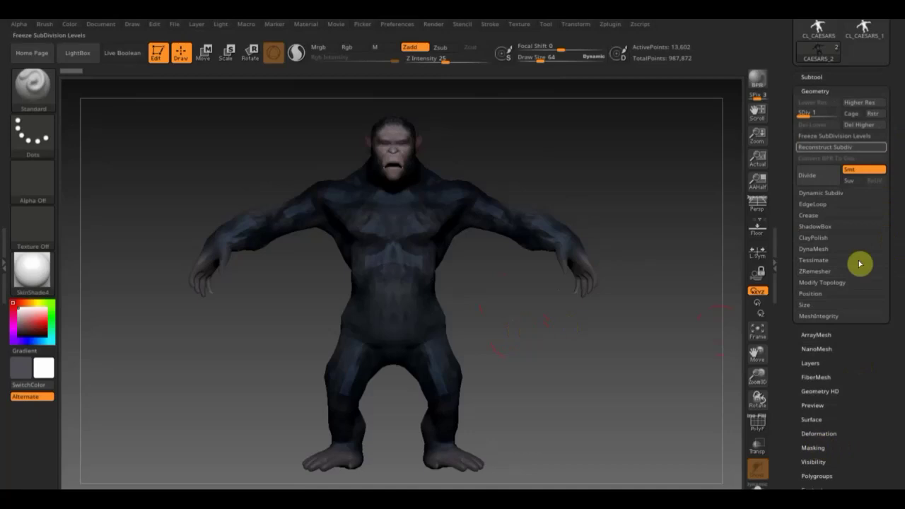
mouse_move(802, 112)
left_mouse_down()
mouse_move(836, 115)
mouse_move(806, 113)
mouse_move(822, 114)
left_mouse_up()
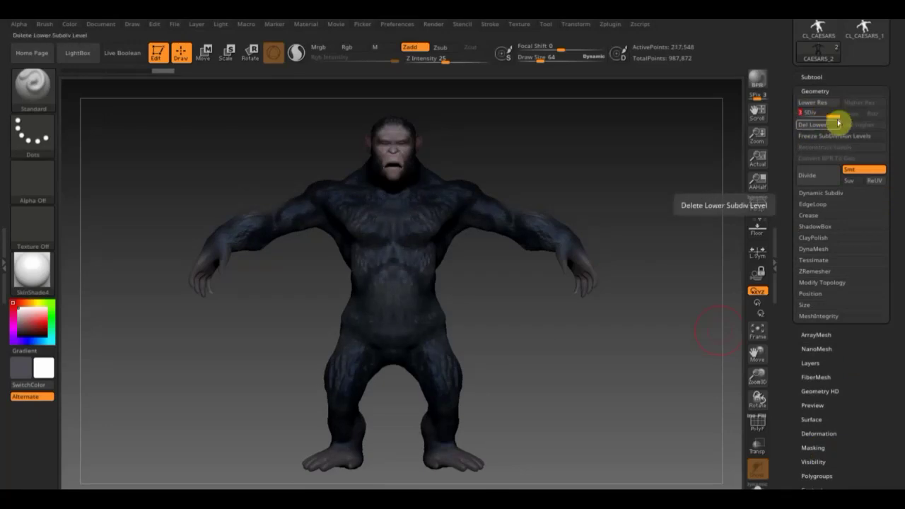
left_click_drag(796, 114, 769, 141)
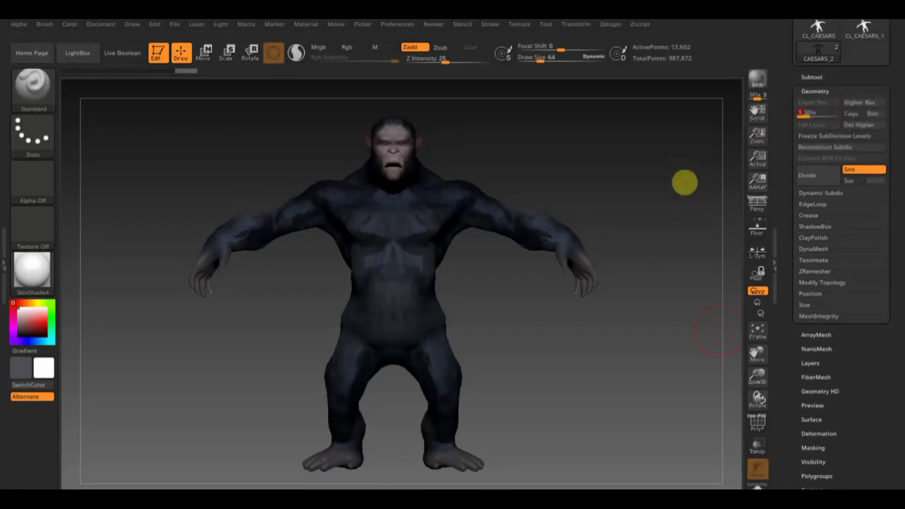
left_click_drag(684, 182, 690, 193, "shift")
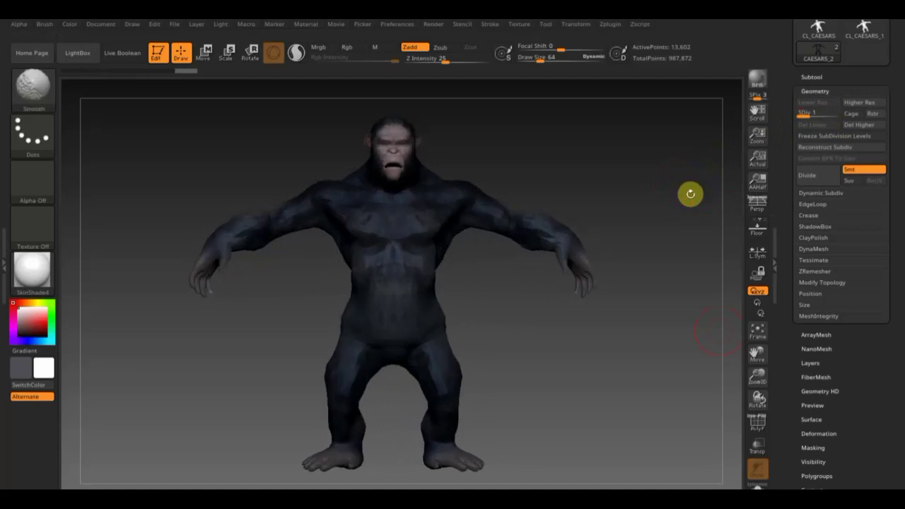
- Delete the ape's UVs under Tool > UV Map and turn on PolyF for polygroup wireframe
scroll(862, 408, "down", 3)
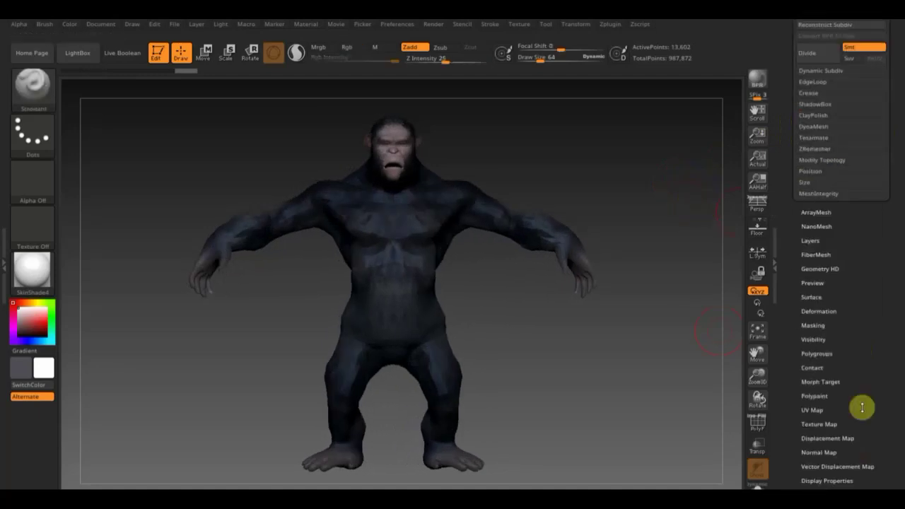
scroll(862, 408, "down", 1)
left_click(819, 416)
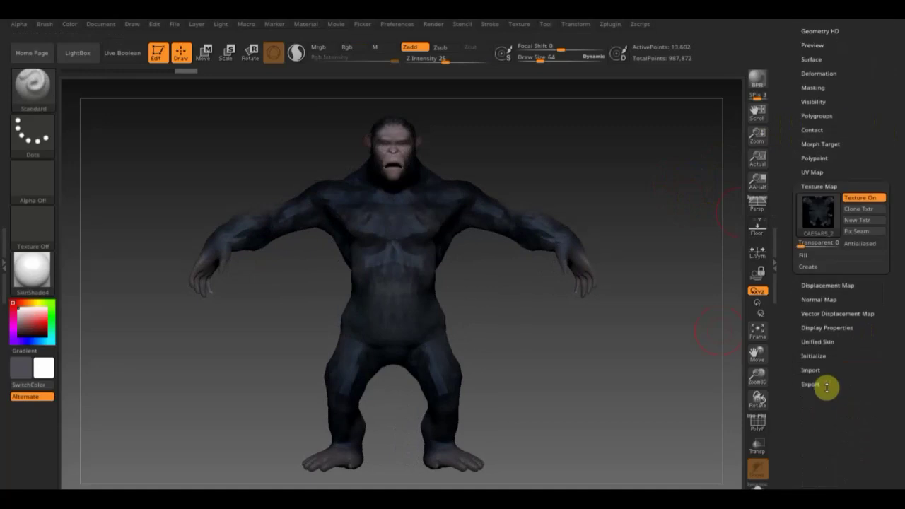
left_click(815, 172)
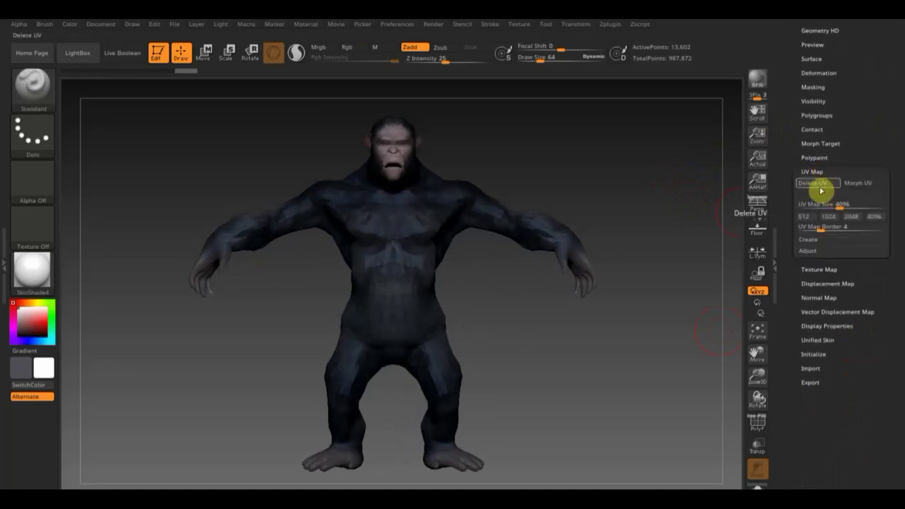
left_click(819, 185)
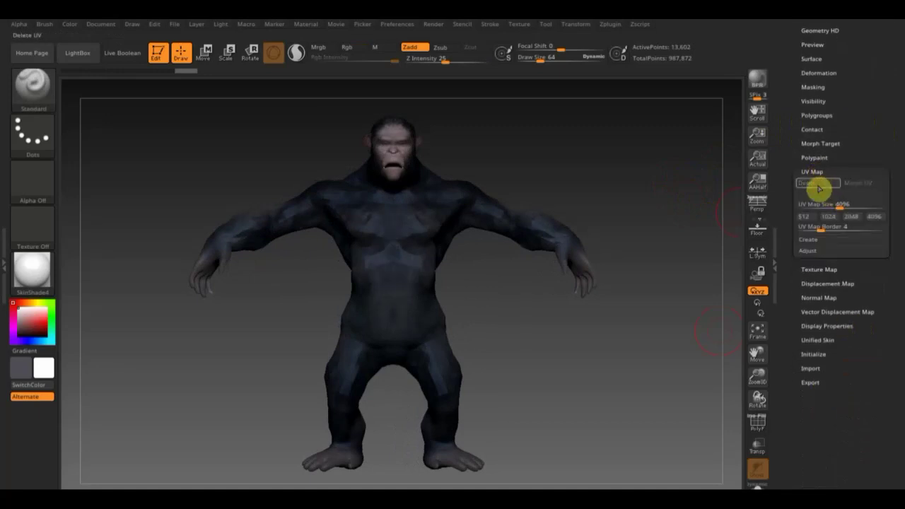
left_click(754, 437)
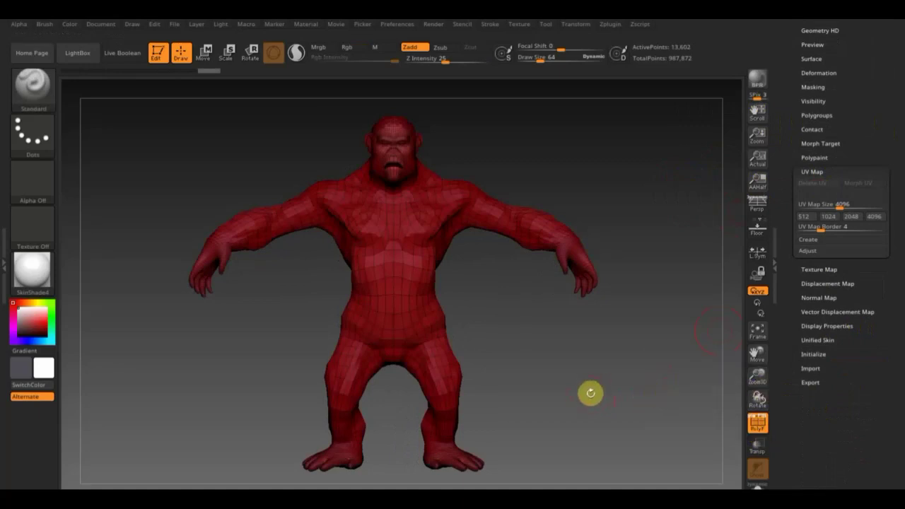
- Look over the polygrouped ape's head, back and profile, then expand the Subtool list
right_click_drag(580, 376, 610, 438, "ctrl")
right_click_drag(638, 477, 601, 468, "alt")
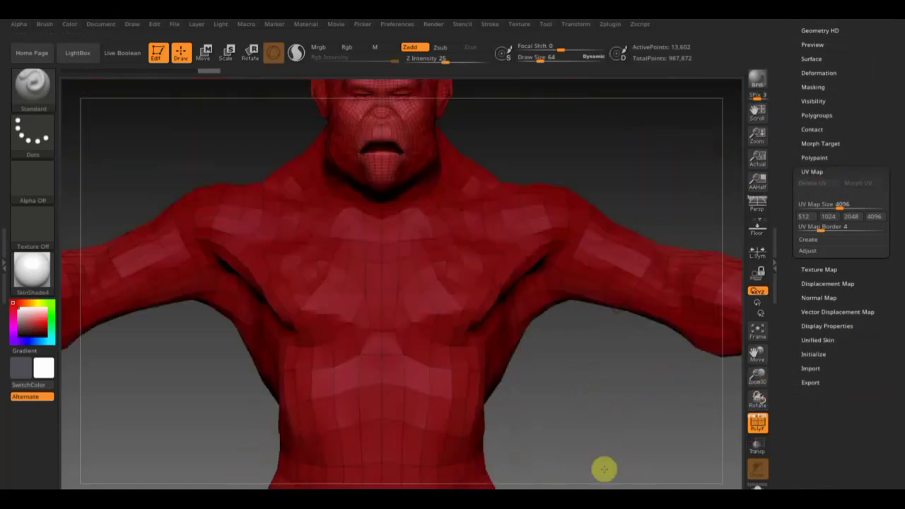
mouse_move(587, 445)
left_mouse_down()
mouse_move(702, 445)
mouse_move(679, 454)
mouse_move(598, 445)
mouse_move(616, 451)
left_mouse_up()
mouse_move(612, 457)
right_mouse_down("ctrl")
mouse_move(600, 442)
mouse_move(590, 350)
mouse_move(576, 333)
mouse_move(558, 366)
mouse_move(566, 378)
mouse_move(563, 363)
mouse_move(548, 361)
mouse_move(451, 374)
mouse_move(560, 359)
mouse_move(560, 343)
mouse_move(568, 376)
mouse_move(552, 378)
mouse_move(579, 424)
mouse_move(599, 343)
mouse_move(587, 382)
right_mouse_up("ctrl")
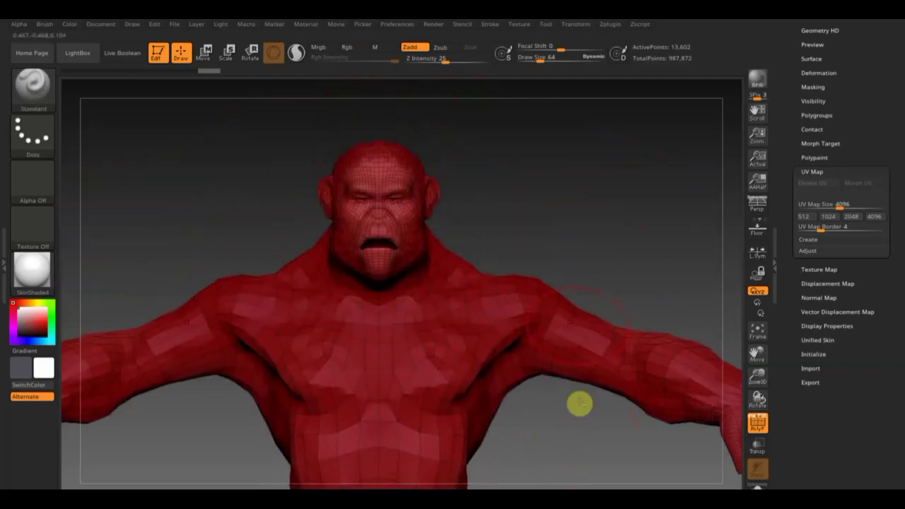
mouse_move(586, 246)
right_mouse_down()
mouse_move(649, 251)
mouse_move(464, 261)
mouse_move(582, 250)
mouse_move(596, 233)
mouse_move(618, 268)
mouse_move(589, 182)
right_mouse_up()
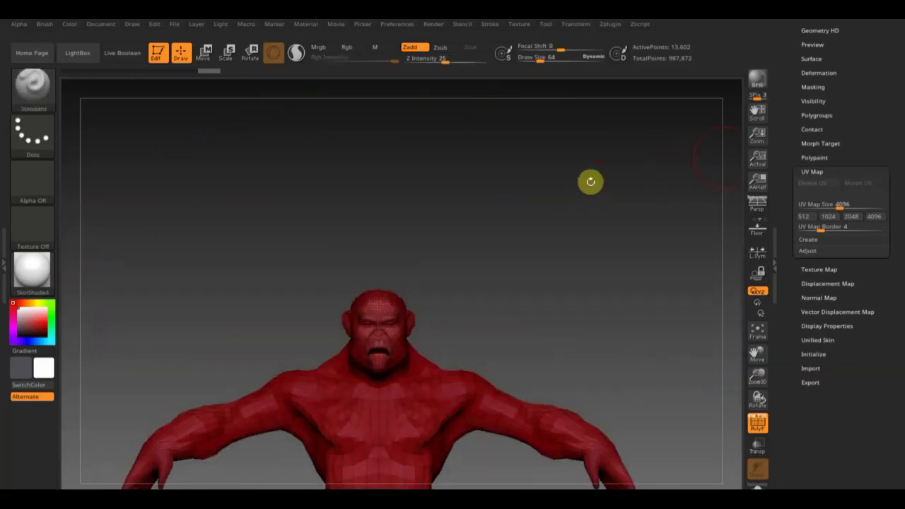
scroll(868, 93, "up", 3)
scroll(869, 93, "up", 3)
left_click(813, 199)
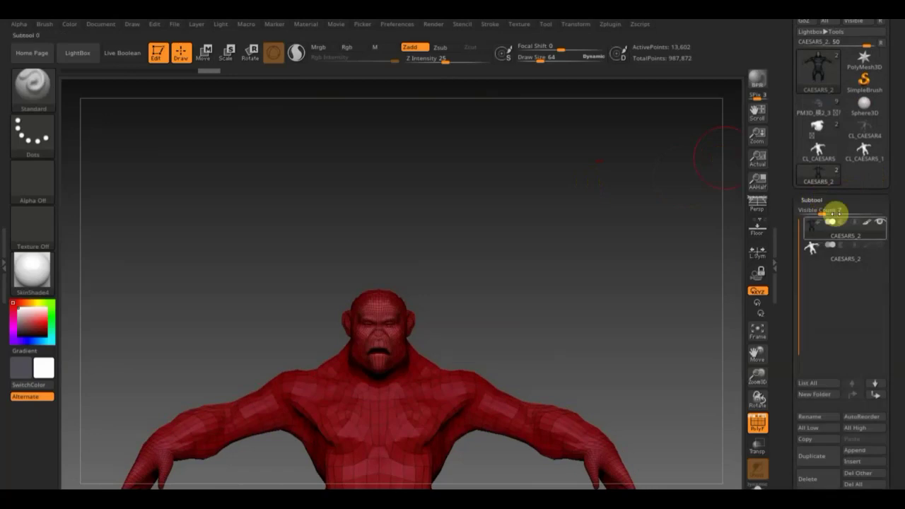
- Activate the second CAESARS_2 subtool and turn PolyF off to reveal its texture
left_click(868, 249)
left_click(832, 261)
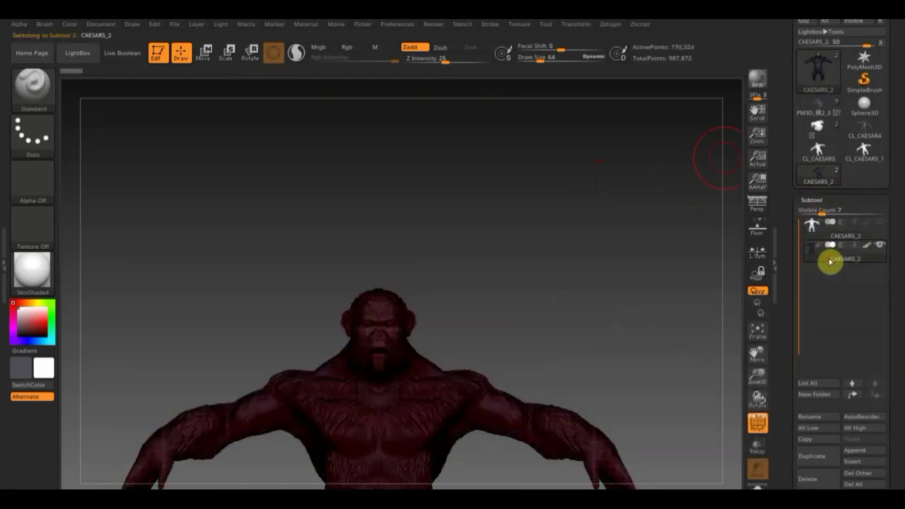
mouse_move(601, 419)
left_mouse_down("alt")
mouse_move(600, 344)
mouse_move(634, 210)
left_mouse_up("alt")
left_click_drag(614, 351, 599, 328)
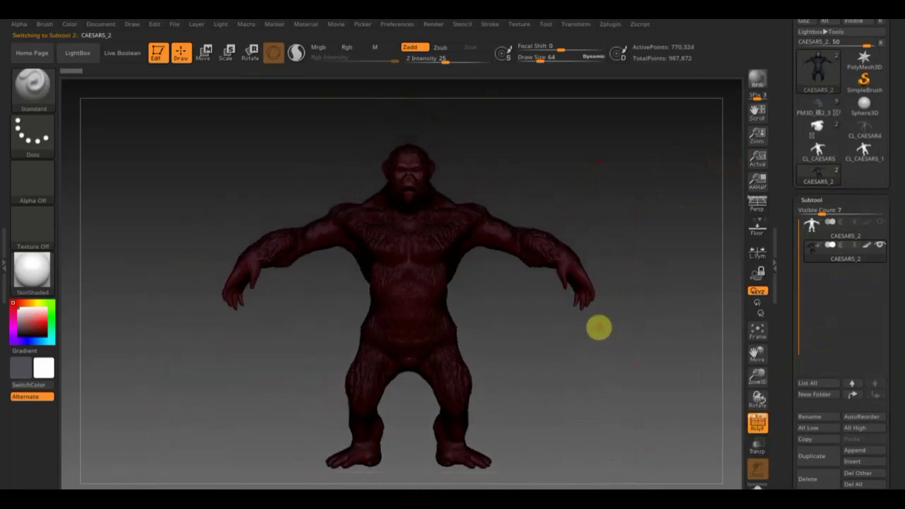
left_click(758, 425)
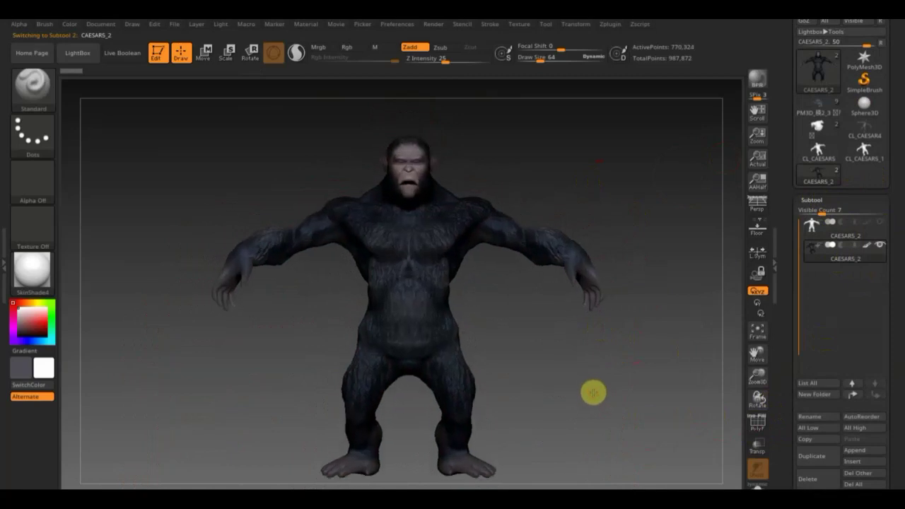
- Inspect the textured ape's back, shoulders and face, then reactivate the low-poly first subtool
mouse_move(591, 392)
left_mouse_down()
mouse_move(601, 404)
mouse_move(719, 407)
left_mouse_up()
mouse_move(614, 382)
left_mouse_down()
mouse_move(630, 317)
mouse_move(621, 486)
mouse_move(613, 426)
mouse_move(634, 417)
left_mouse_up()
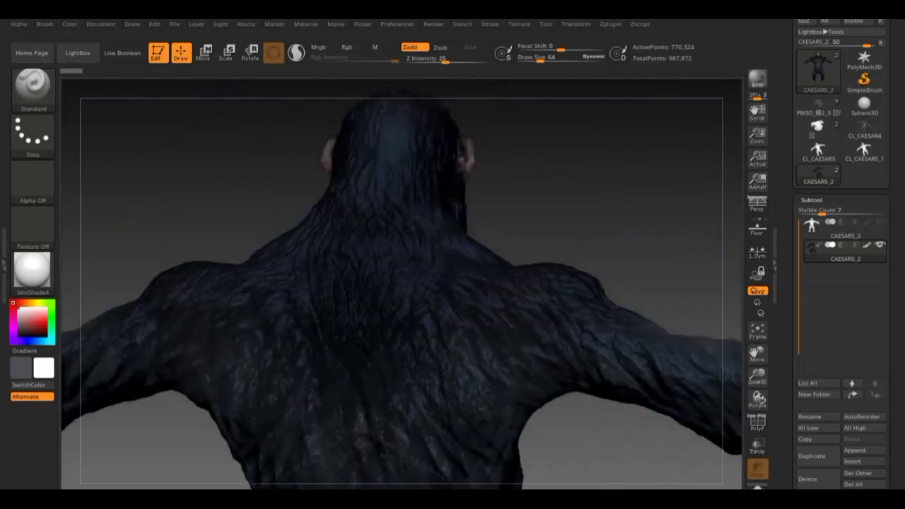
mouse_move(646, 254)
left_mouse_down()
mouse_move(618, 242)
mouse_move(538, 242)
left_mouse_up()
mouse_move(586, 216)
left_mouse_down()
mouse_move(556, 217)
mouse_move(591, 207)
left_mouse_up()
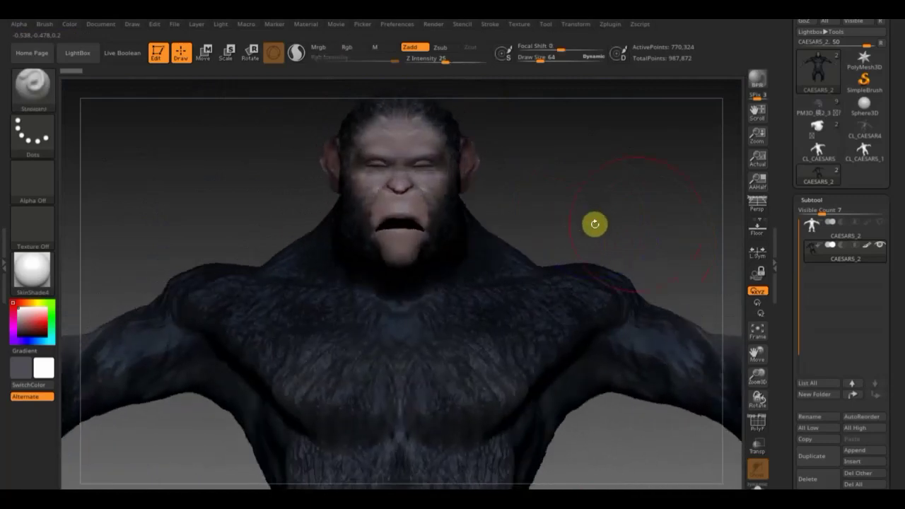
left_click(854, 251)
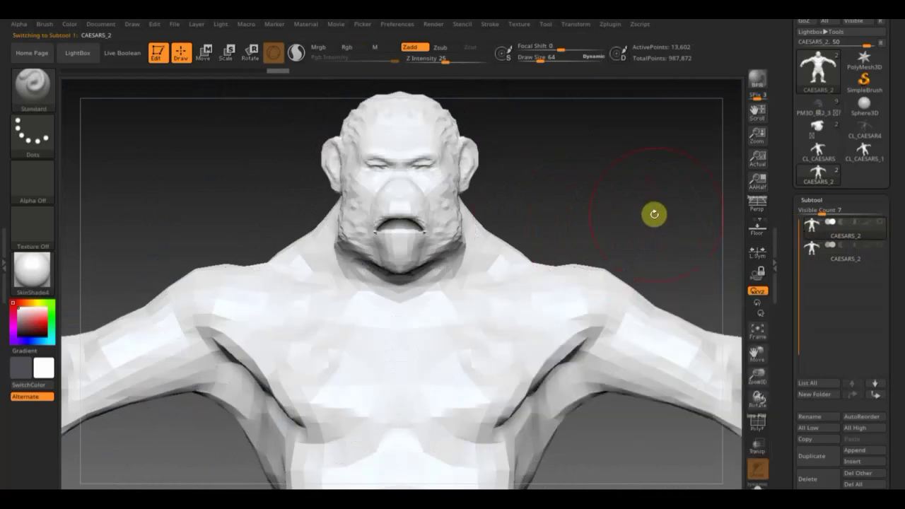
- Orbit and zoom around the plain low-poly ape's head and shoulders from the front, above and left side
left_click_drag(607, 238, 616, 257, "alt")
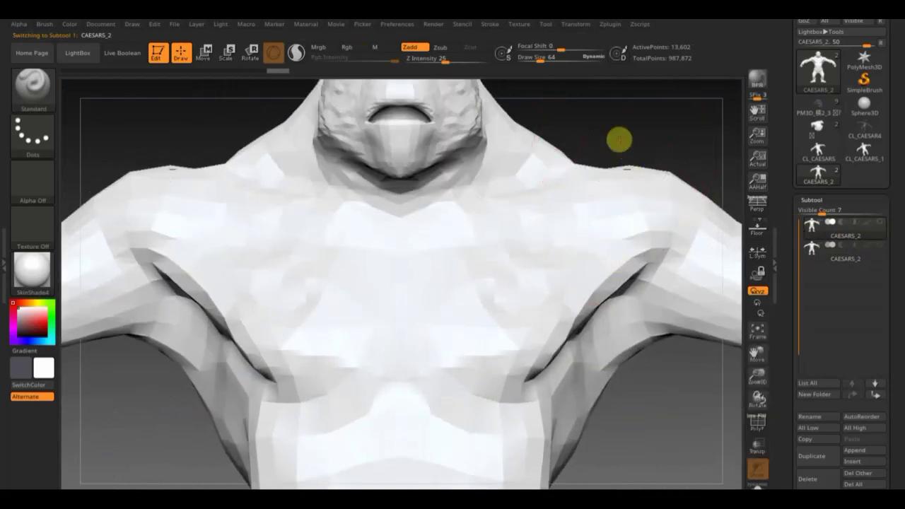
mouse_move(618, 139)
left_mouse_down("alt")
mouse_move(622, 284)
mouse_move(538, 273)
mouse_move(444, 228)
mouse_move(579, 255)
mouse_move(493, 248)
left_mouse_up("alt")
mouse_move(415, 233)
left_mouse_down()
mouse_move(566, 281)
mouse_move(545, 287)
mouse_move(568, 285)
mouse_move(563, 349)
mouse_move(568, 196)
mouse_move(551, 174)
mouse_move(562, 228)
mouse_move(564, 184)
mouse_move(586, 188)
mouse_move(561, 154)
mouse_move(580, 231)
mouse_move(587, 150)
left_mouse_up()
mouse_move(592, 196)
left_mouse_down()
mouse_move(594, 169)
mouse_move(595, 183)
mouse_move(632, 183)
mouse_move(518, 202)
mouse_move(651, 178)
mouse_move(666, 184)
mouse_move(630, 185)
mouse_move(644, 189)
left_mouse_up()
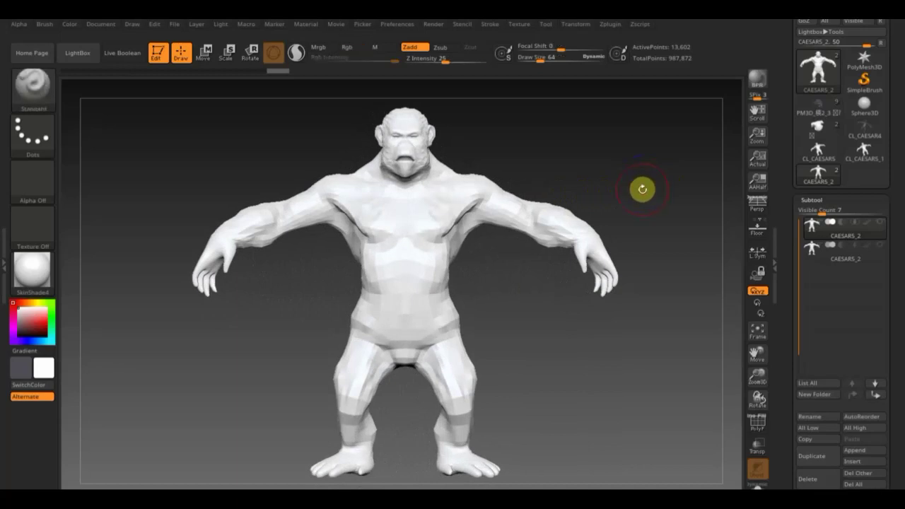
mouse_move(639, 199)
left_mouse_down()
mouse_move(655, 204)
mouse_move(549, 216)
mouse_move(658, 200)
left_mouse_up()
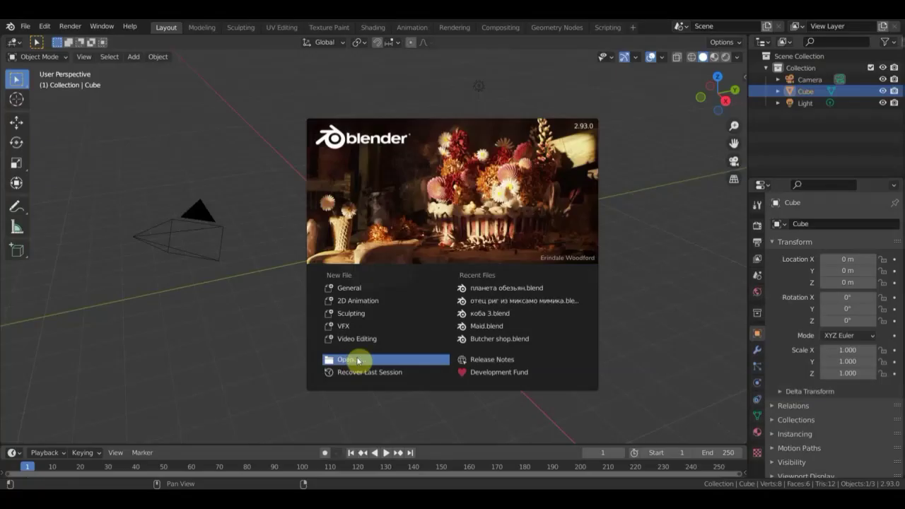
- Open the recent four-ape project from Blender's splash screen and snap to front view
left_click(497, 289)
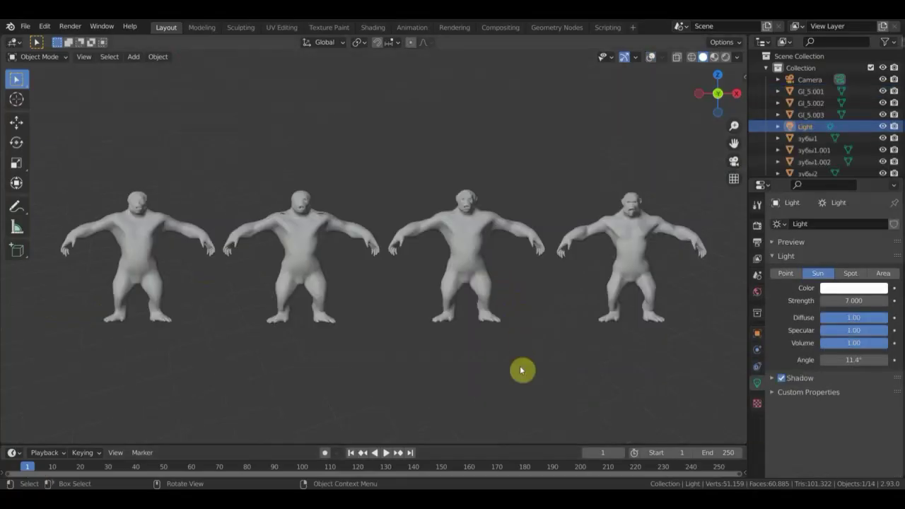
key("ctrl+b")
left_click(536, 373)
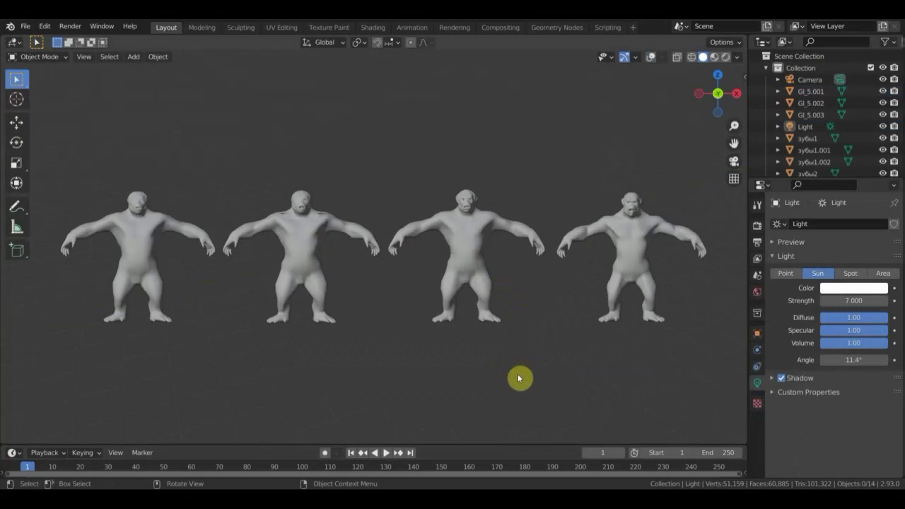
mouse_move(519, 378)
middle_mouse_down()
mouse_move(564, 378)
mouse_move(530, 379)
middle_mouse_up()
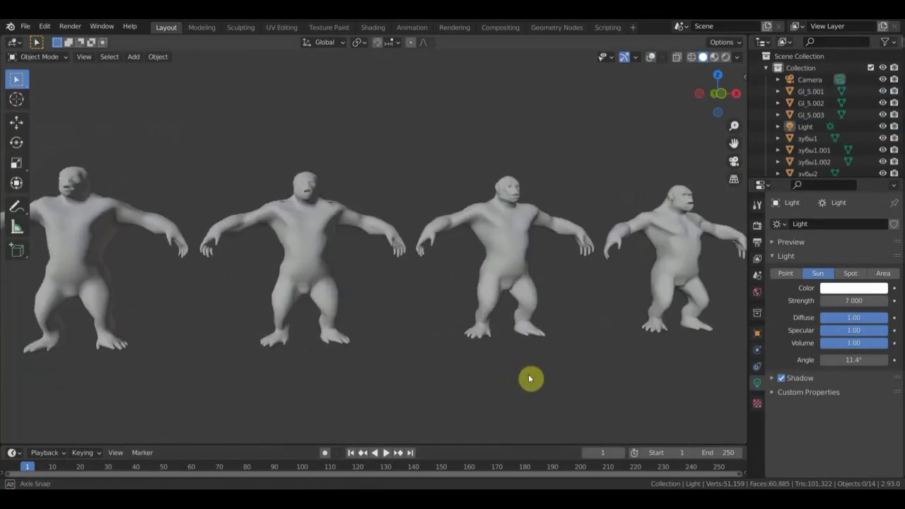
key("KP_1")
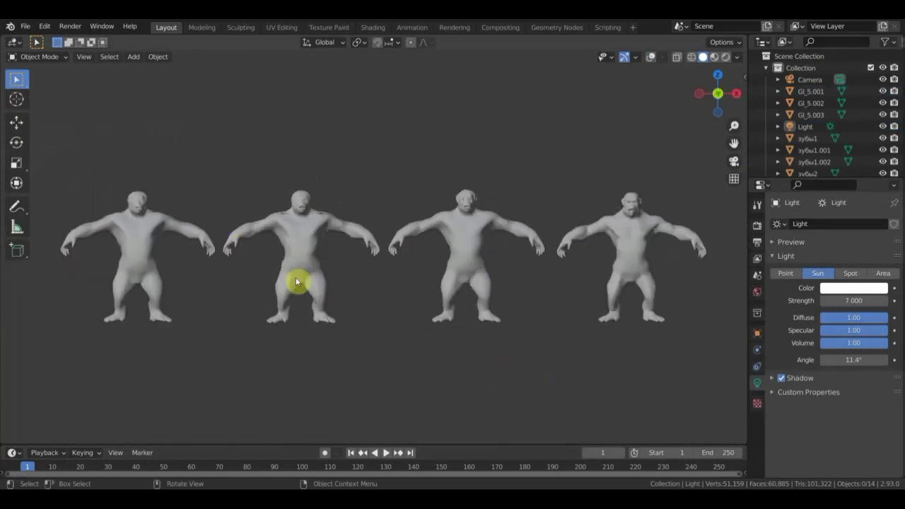
- Enable overlays, frame the leftmost ape with Numpad . and switch to Material Preview shading
left_click(297, 257)
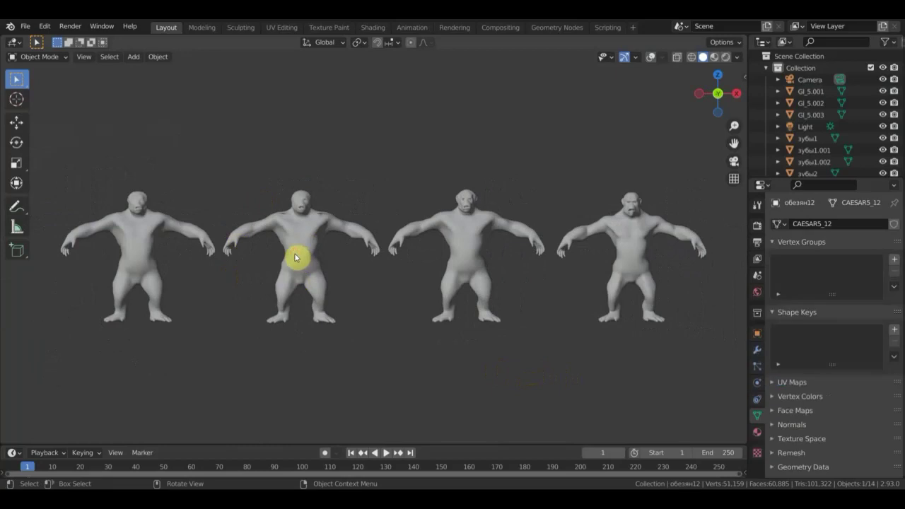
left_click(651, 60)
left_click(128, 270)
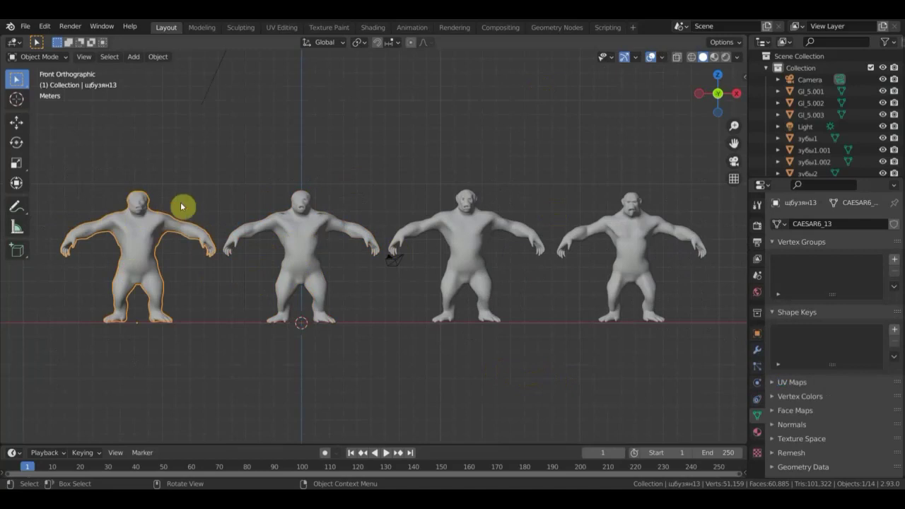
key("KP_Decimal")
scroll(410, 227, "up", 3)
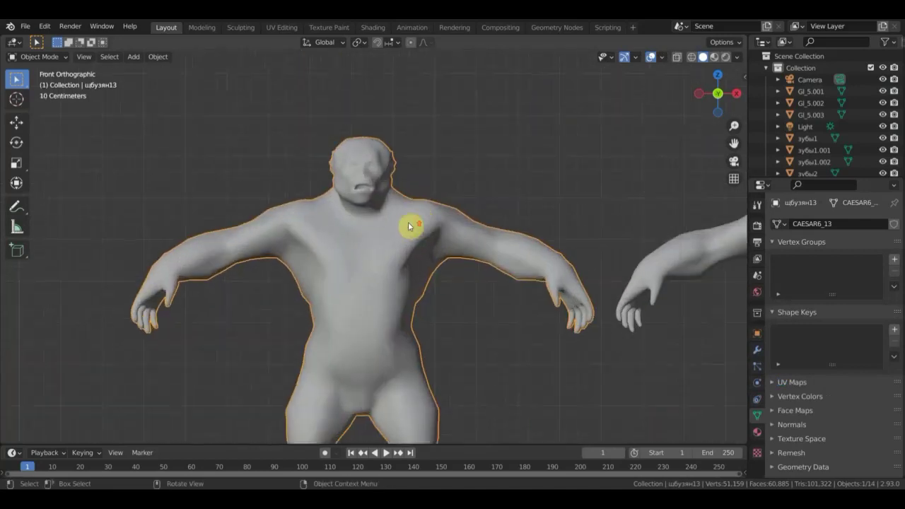
scroll(495, 184, "up", 2)
left_click(714, 58)
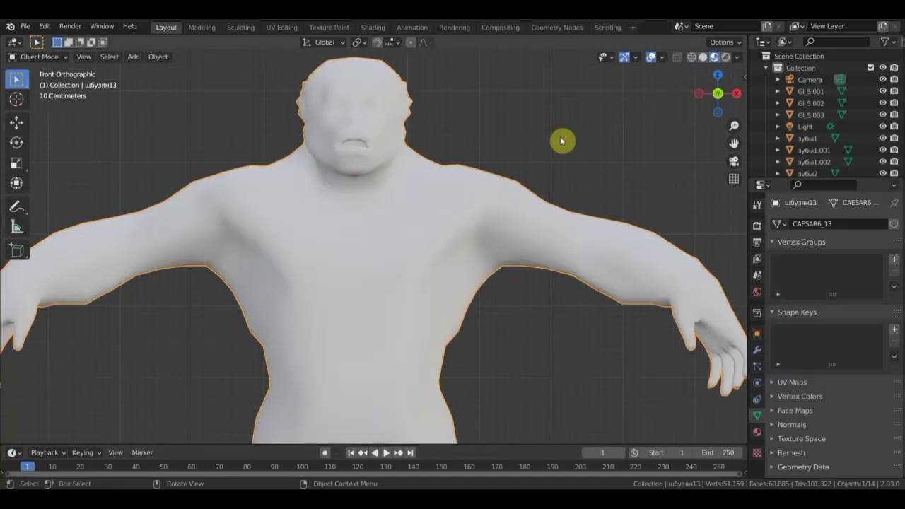
- Adjust the view around the chimp, then snap to front orthographic view with Numpad 3 and 1
scroll(561, 142, "up", 2)
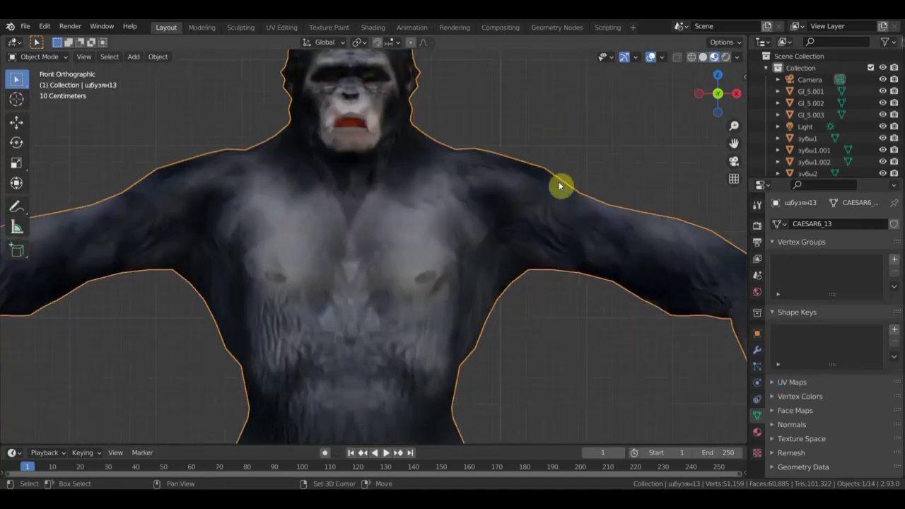
mouse_move(561, 186)
middle_mouse_down("shift")
mouse_move(564, 268)
mouse_move(564, 255)
middle_mouse_up("shift")
scroll(545, 260, "up", 2)
scroll(559, 257, "down", 3)
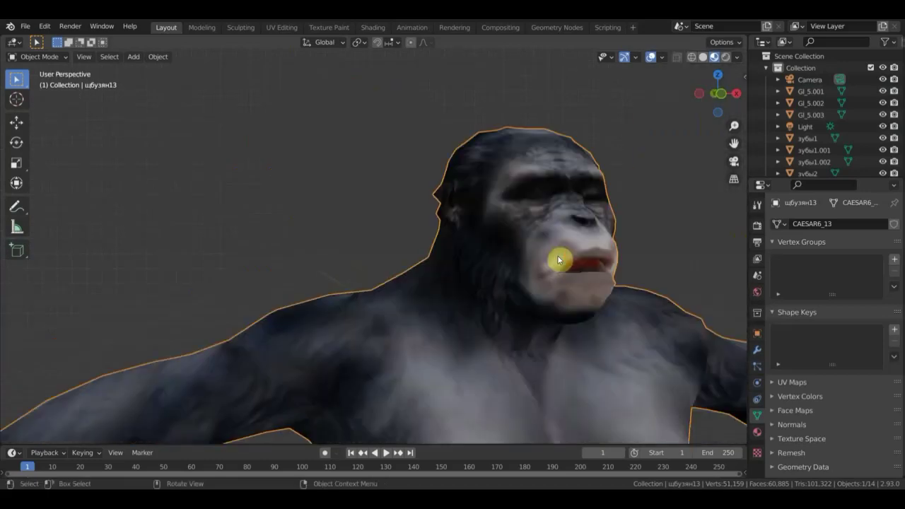
scroll(558, 260, "down", 3)
mouse_move(590, 247)
middle_mouse_down("shift")
mouse_move(538, 162)
mouse_move(535, 183)
middle_mouse_up("shift")
key("KP_3")
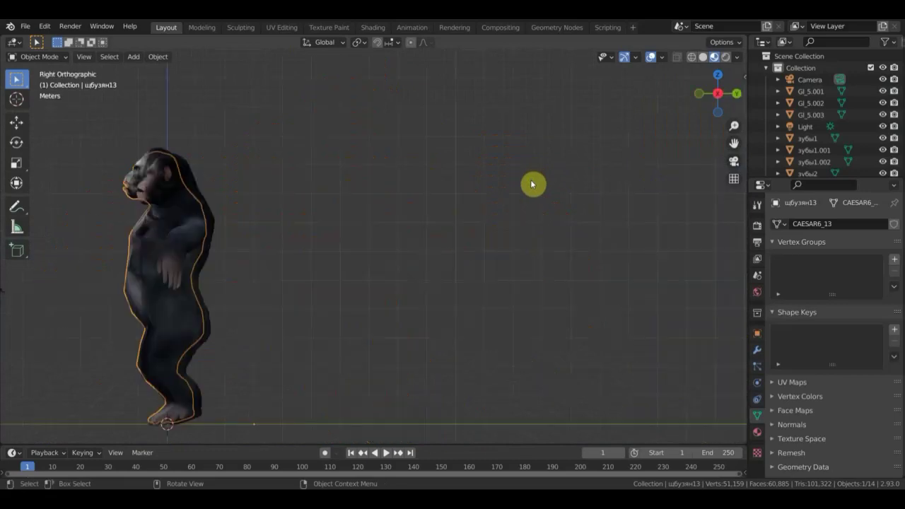
key("KP_1")
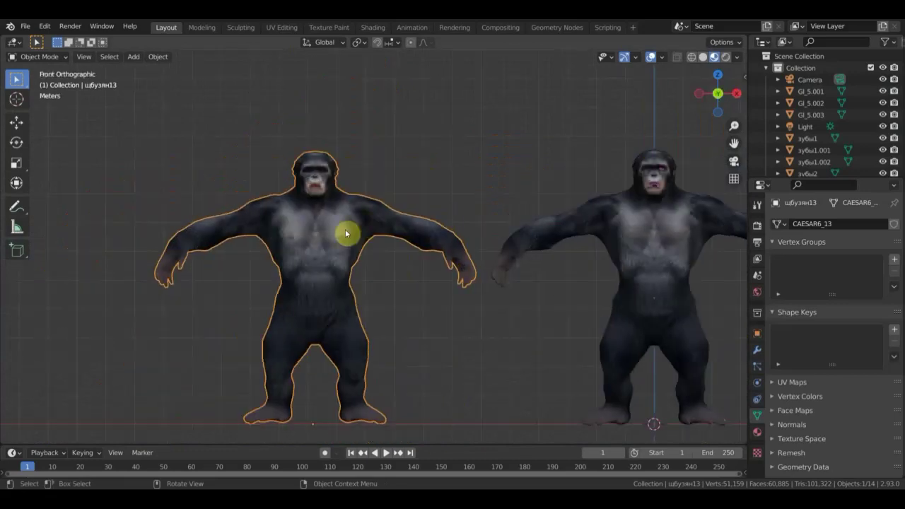
- Pan and zoom along the row until all four textured apes are framed side by side
scroll(381, 255, "down", 1)
scroll(417, 283, "down", 2)
mouse_move(429, 296)
middle_mouse_down("shift")
mouse_move(238, 290)
mouse_move(6, 299)
middle_mouse_up("shift")
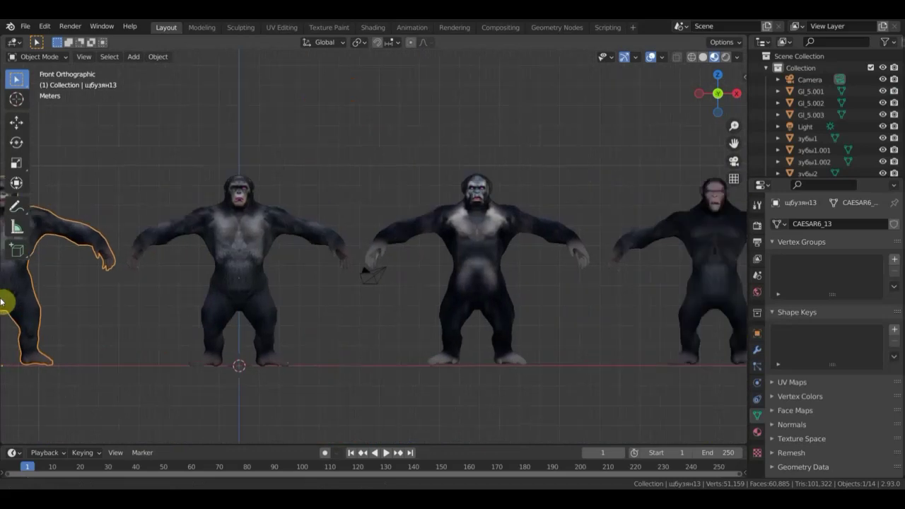
middle_click_drag(742, 289, 897, 283, "shift")
scroll(518, 311, "down", 3)
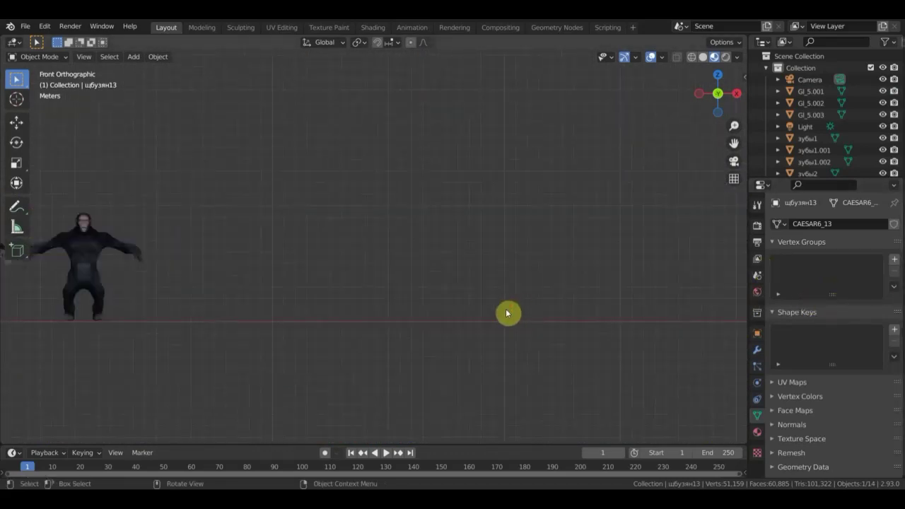
mouse_move(507, 313)
middle_mouse_down("shift")
mouse_move(666, 319)
mouse_move(306, 314)
mouse_move(507, 319)
middle_mouse_up("shift")
scroll(507, 319, "up", 1)
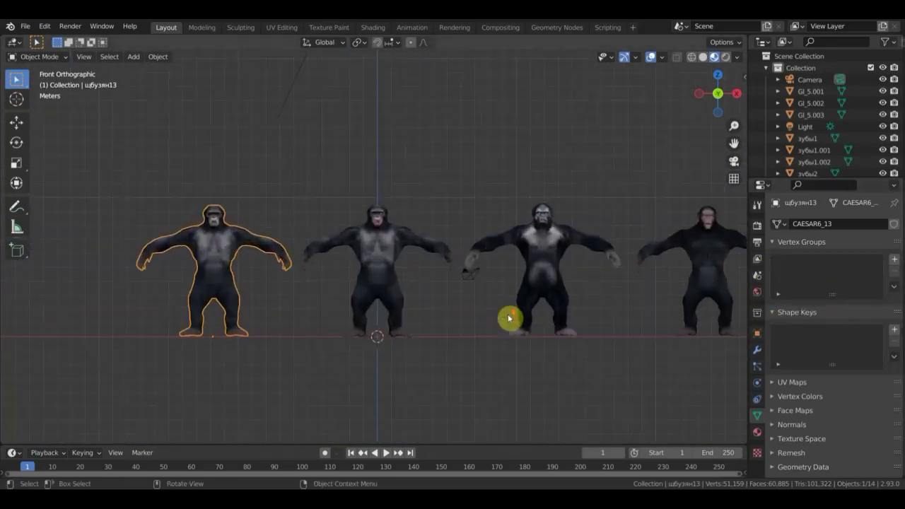
scroll(507, 319, "up", 3)
scroll(509, 317, "up", 2)
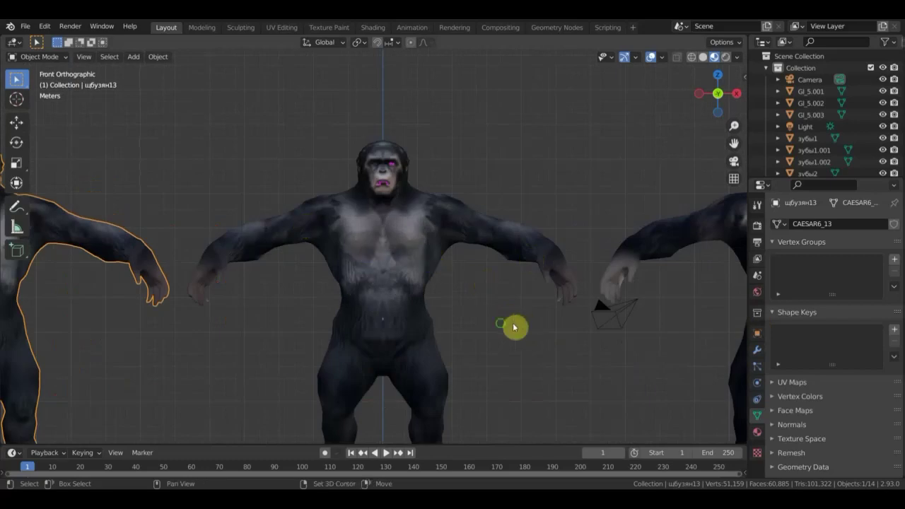
middle_click_drag(516, 325, 643, 304, "shift")
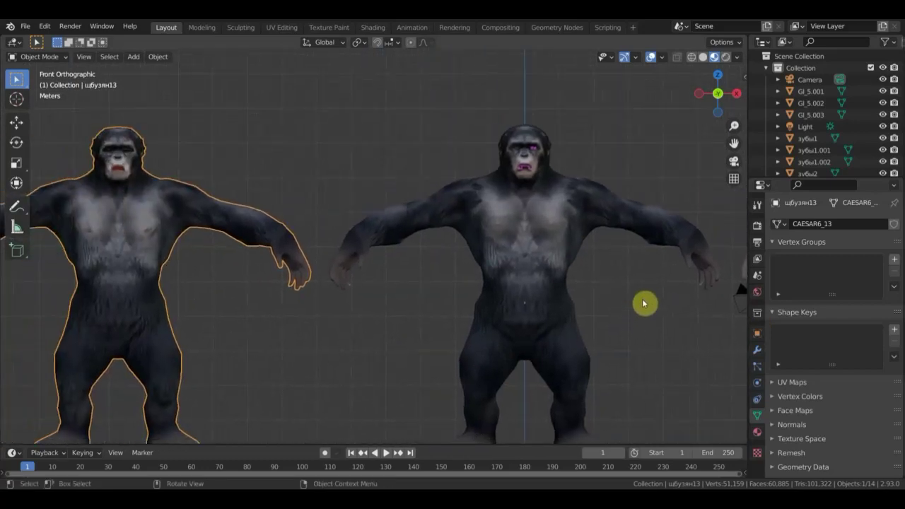
scroll(638, 317, "down", 2)
scroll(606, 323, "up", 1)
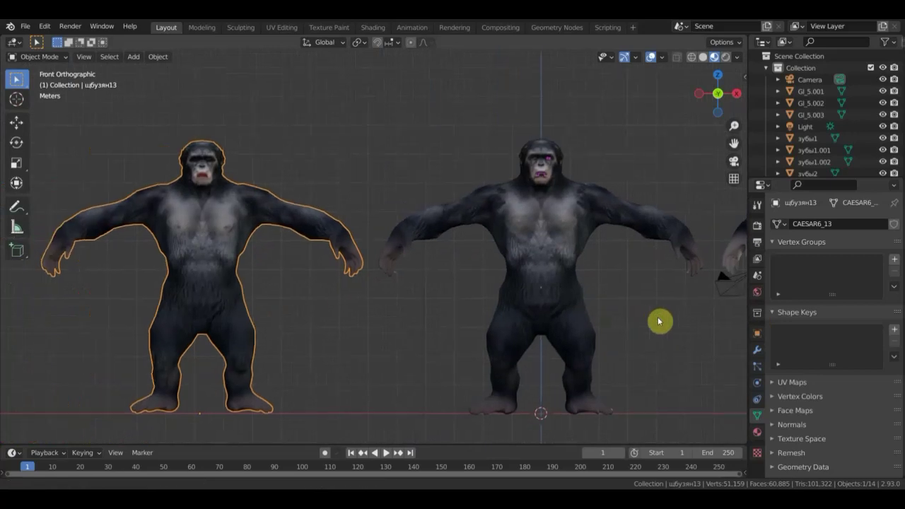
middle_click_drag(656, 322, 391, 326, "shift")
scroll(439, 328, "down", 4)
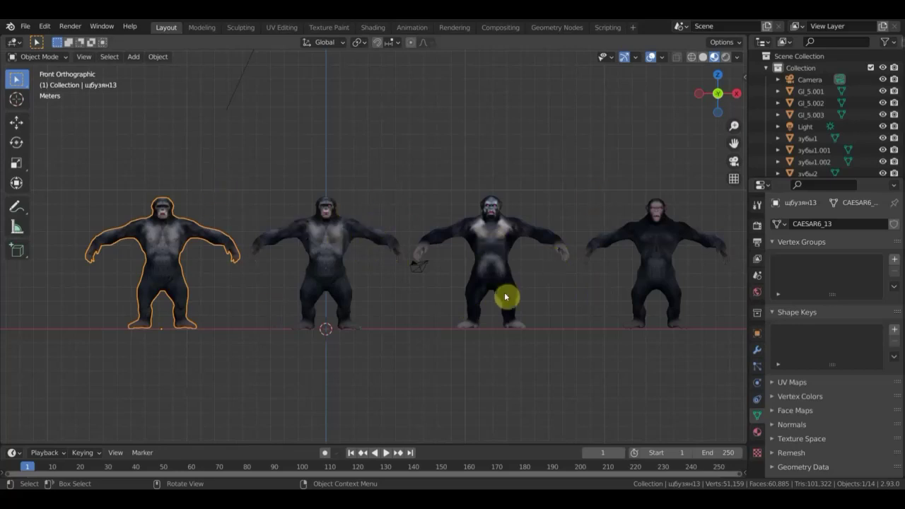
middle_click_drag(563, 309, 349, 343, "shift")
scroll(354, 339, "up", 1)
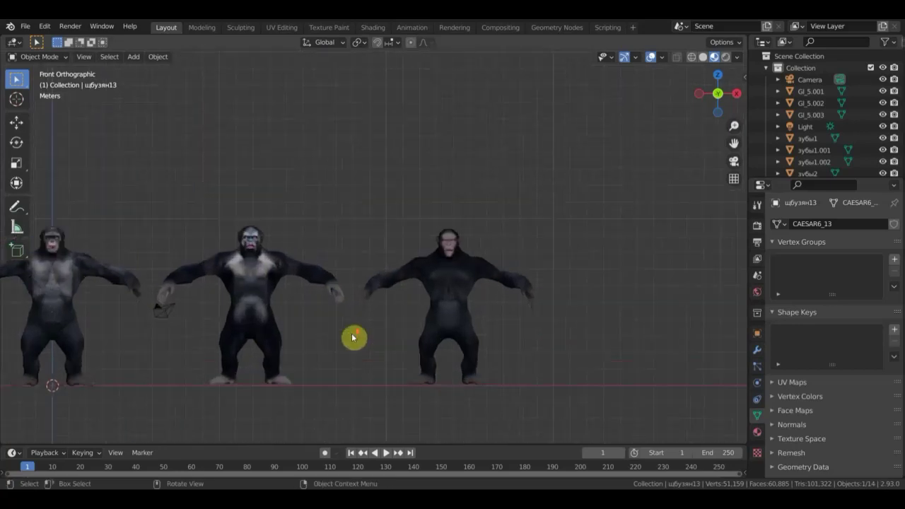
scroll(354, 338, "up", 2)
scroll(354, 338, "up", 2)
middle_click_drag(424, 313, 487, 276, "shift")
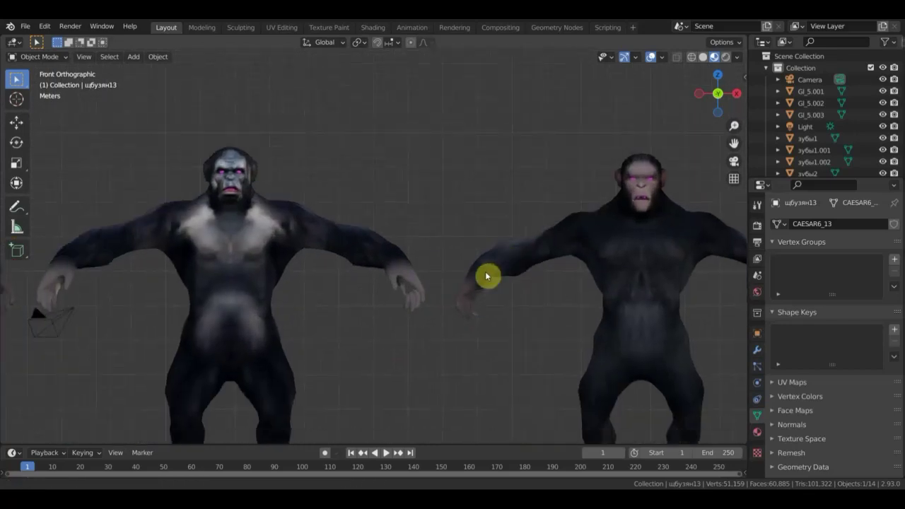
scroll(236, 174, "up", 1)
scroll(237, 177, "up", 1)
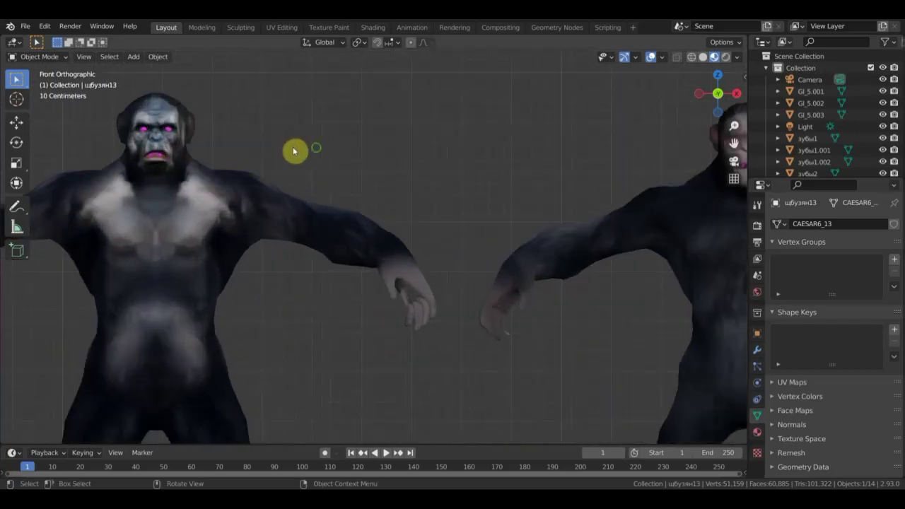
middle_click_drag(295, 150, 454, 161, "shift")
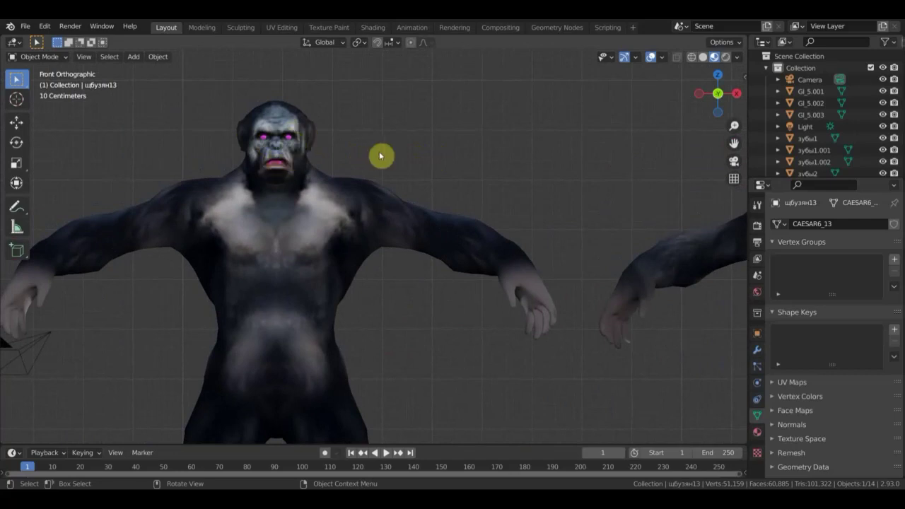
scroll(379, 156, "down", 1)
scroll(380, 156, "down", 1)
mouse_move(407, 174)
middle_mouse_down("shift")
mouse_move(203, 177)
mouse_move(205, 146)
middle_mouse_up("shift")
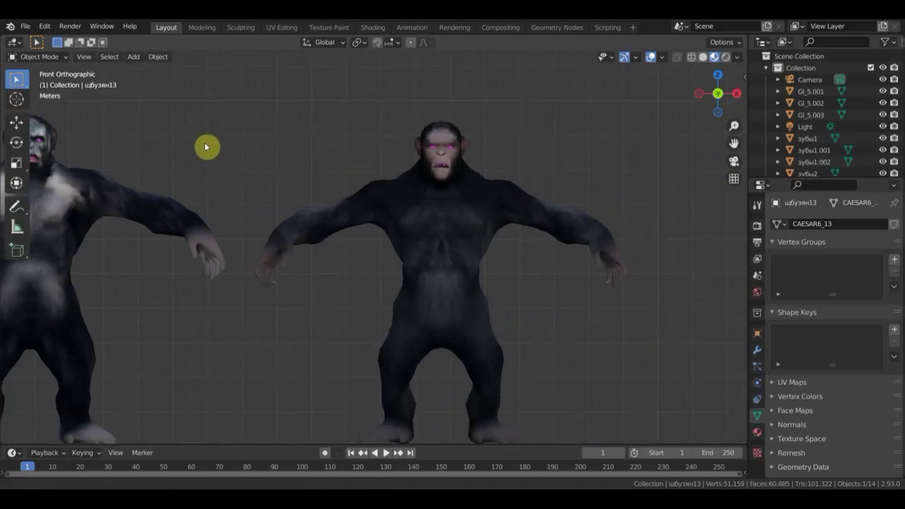
scroll(535, 163, "up", 1)
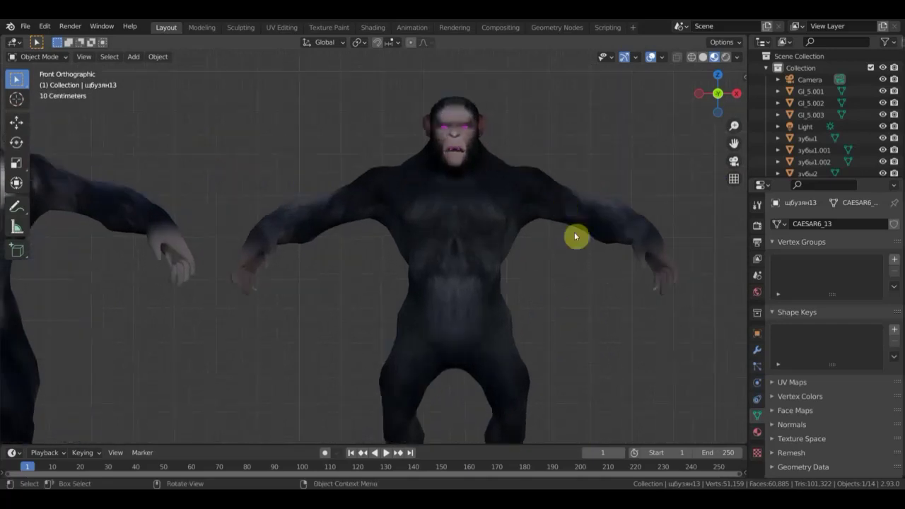
mouse_move(543, 257)
middle_mouse_down()
mouse_move(523, 261)
mouse_move(592, 272)
mouse_move(406, 263)
mouse_move(541, 257)
middle_mouse_up()
scroll(523, 261, "down", 2)
scroll(541, 257, "up", 3)
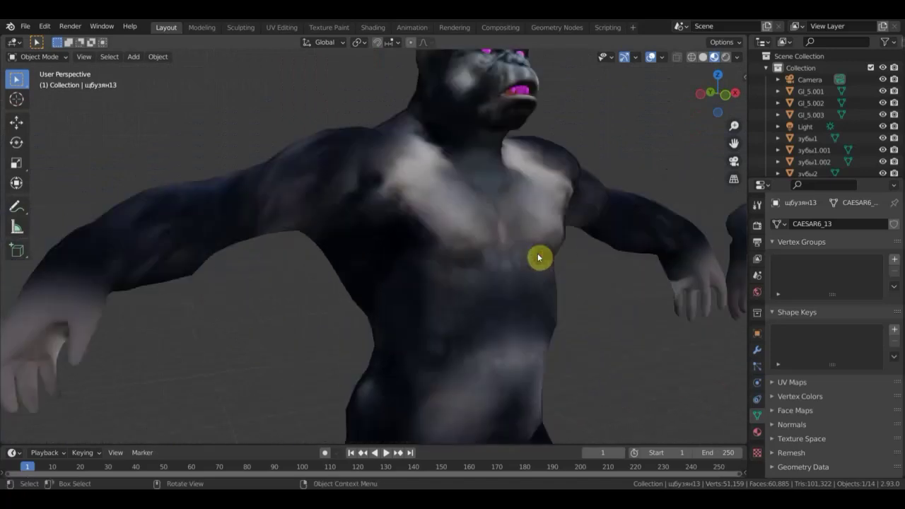
mouse_move(616, 242)
middle_mouse_down()
mouse_move(514, 348)
mouse_move(531, 307)
mouse_move(523, 295)
mouse_move(549, 265)
mouse_move(285, 271)
mouse_move(453, 228)
mouse_move(306, 196)
middle_mouse_up()
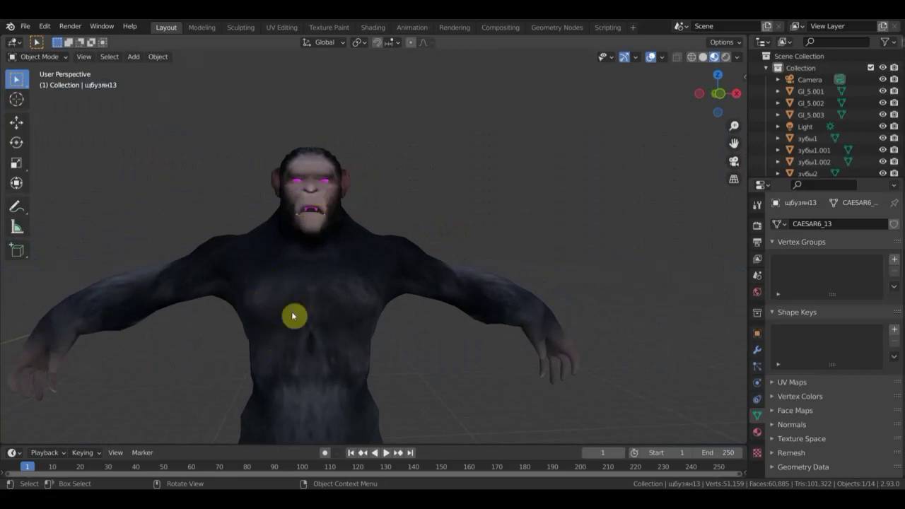
scroll(470, 273, "down", 3)
scroll(466, 272, "down", 1)
middle_click_drag(451, 279, 576, 247, "shift")
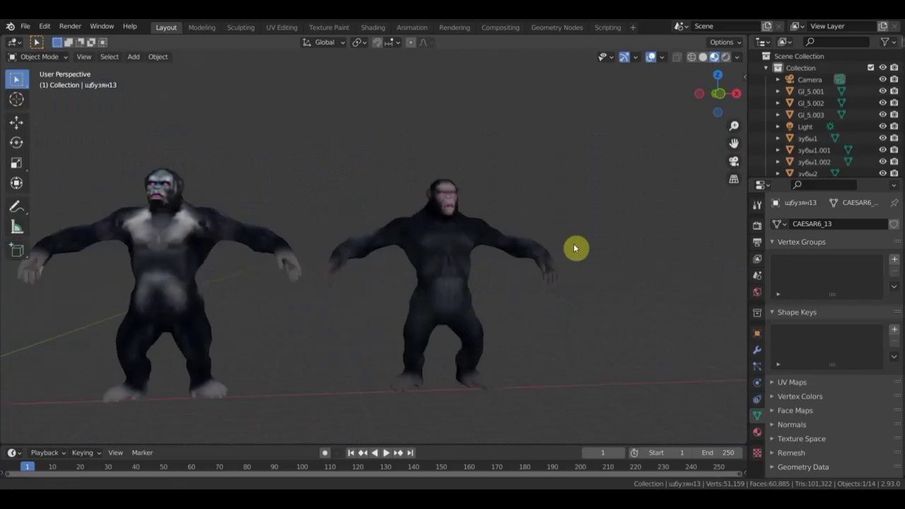
key("KP_1")
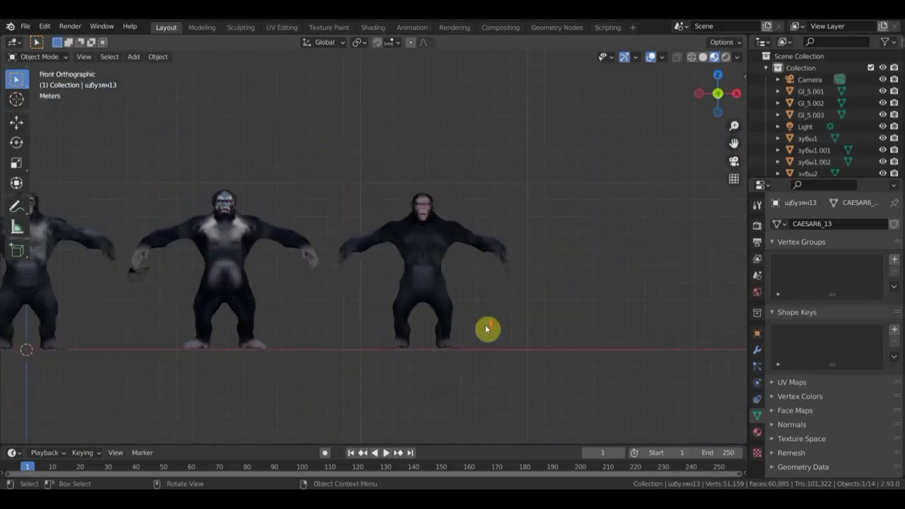
scroll(486, 327, "up", 3)
scroll(487, 329, "down", 4)
scroll(486, 329, "down", 3)
mouse_move(485, 328)
middle_mouse_down("shift")
mouse_move(632, 313)
mouse_move(567, 320)
middle_mouse_up("shift")
scroll(615, 310, "up", 3)
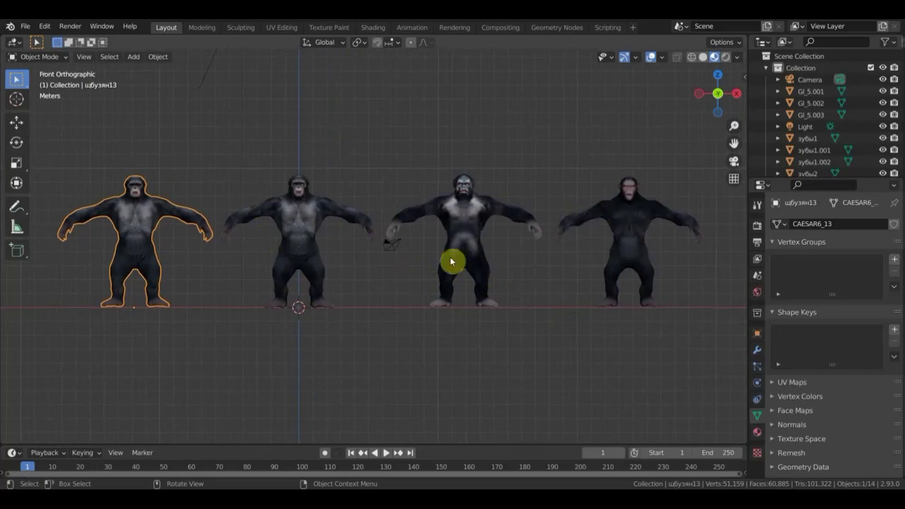
- Select the second ape, обезян12, and orbit the row of four apes into perspective view
left_click(307, 246)
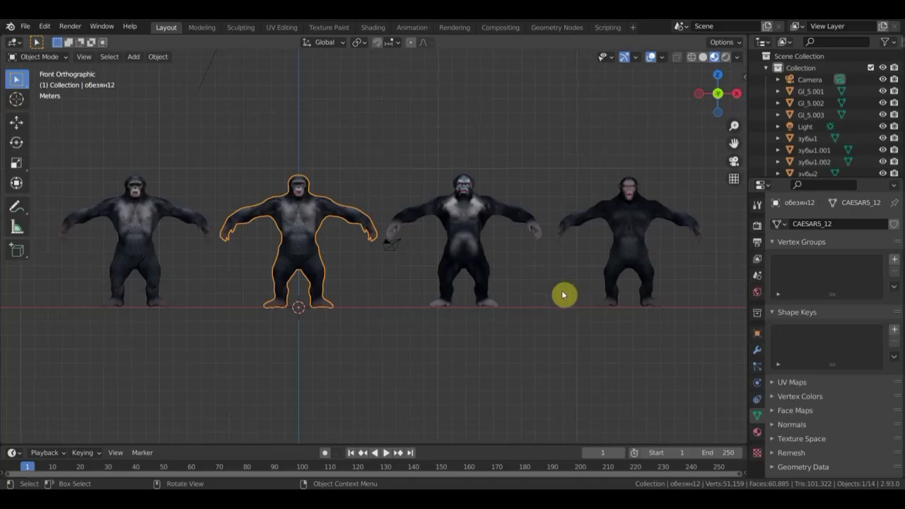
middle_click_drag(558, 296, 426, 306, "shift")
scroll(426, 305, "up", 1)
scroll(426, 305, "up", 2)
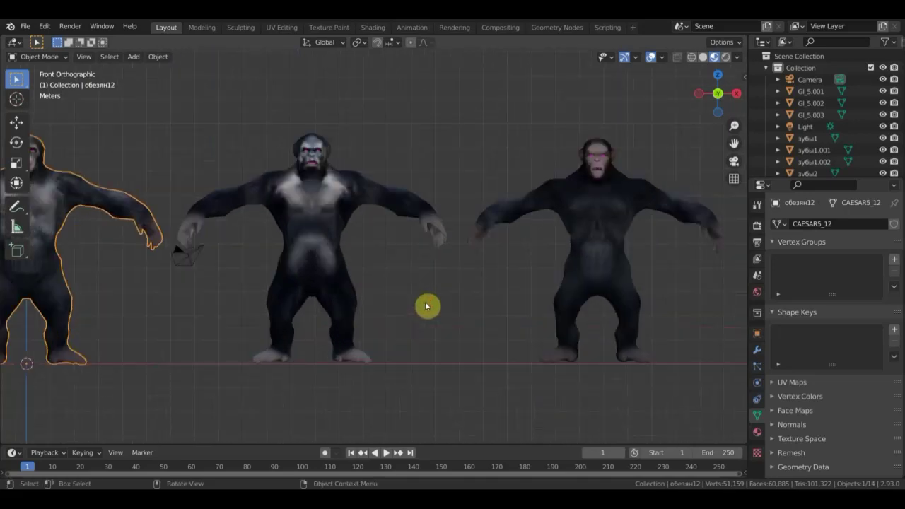
scroll(426, 305, "up", 2)
scroll(470, 292, "down", 3)
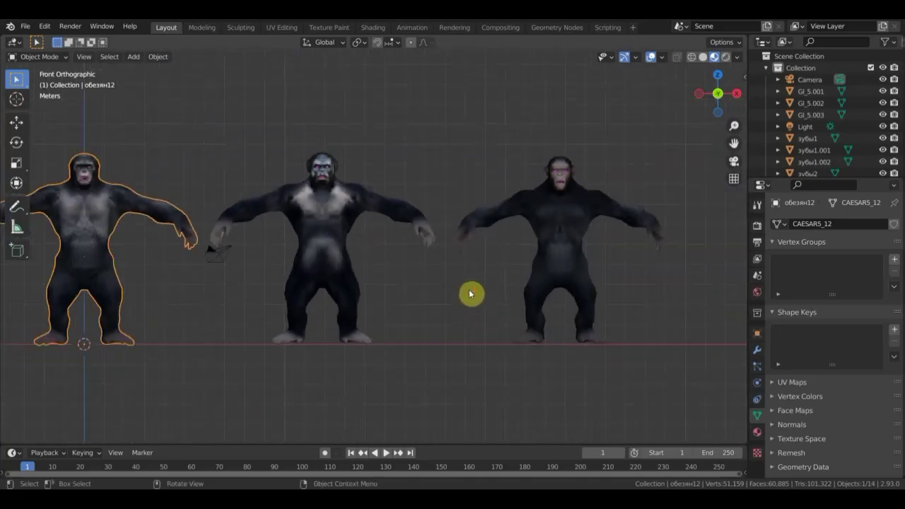
scroll(470, 292, "down", 1)
scroll(459, 295, "down", 2)
mouse_move(448, 299)
middle_mouse_down("shift")
mouse_move(568, 295)
mouse_move(542, 295)
middle_mouse_up("shift")
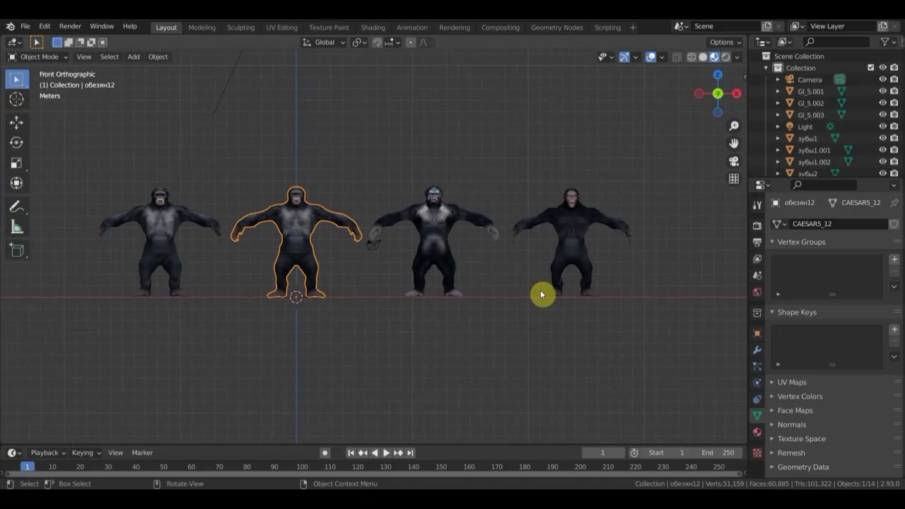
middle_click_drag(541, 303, 552, 310)
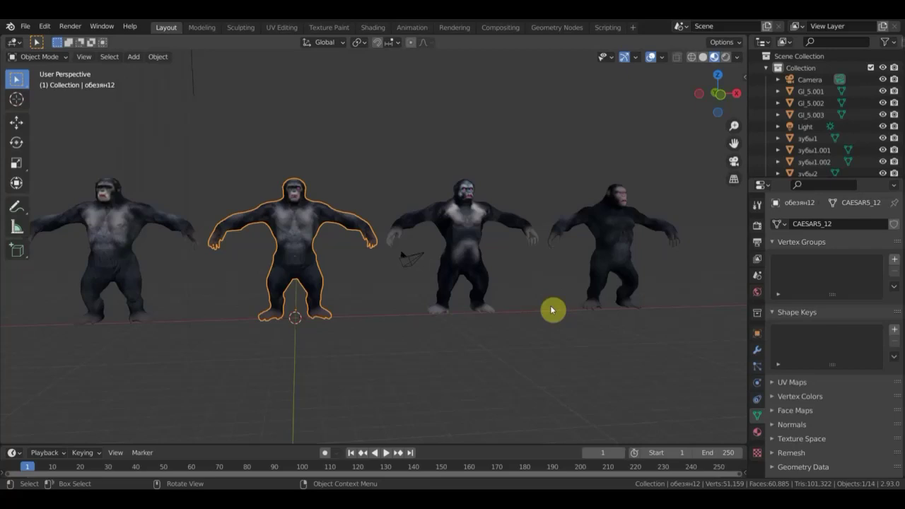
scroll(552, 310, "down", 2)
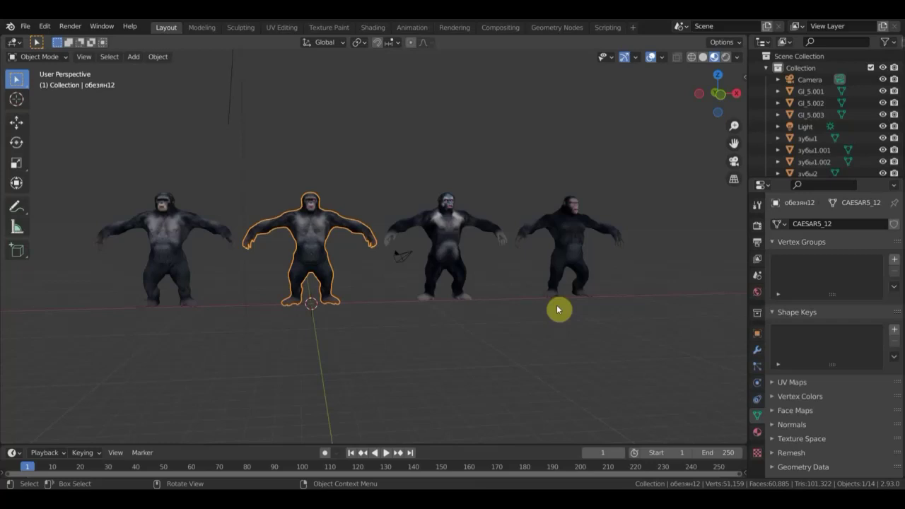
middle_click_drag(667, 307, 605, 314)
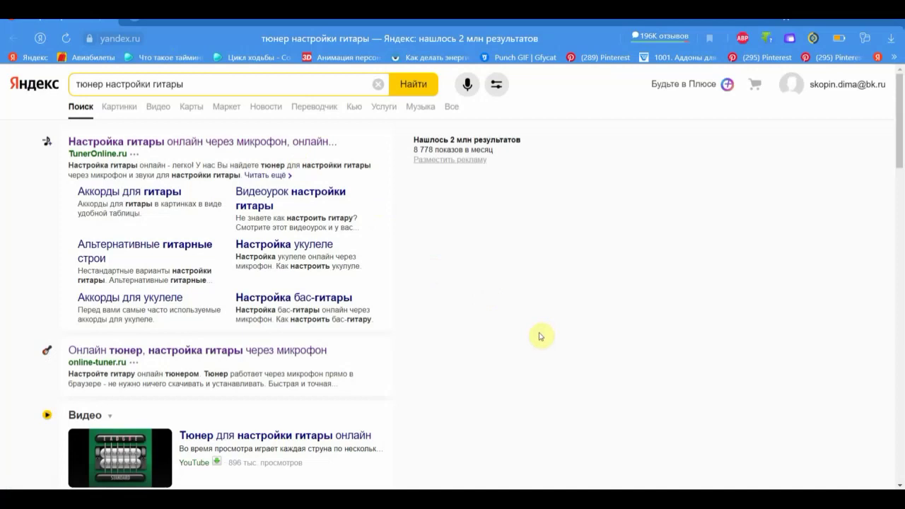
- Open the online-tuner.ru guitar tuner from the Yandex search results
left_click(241, 350)
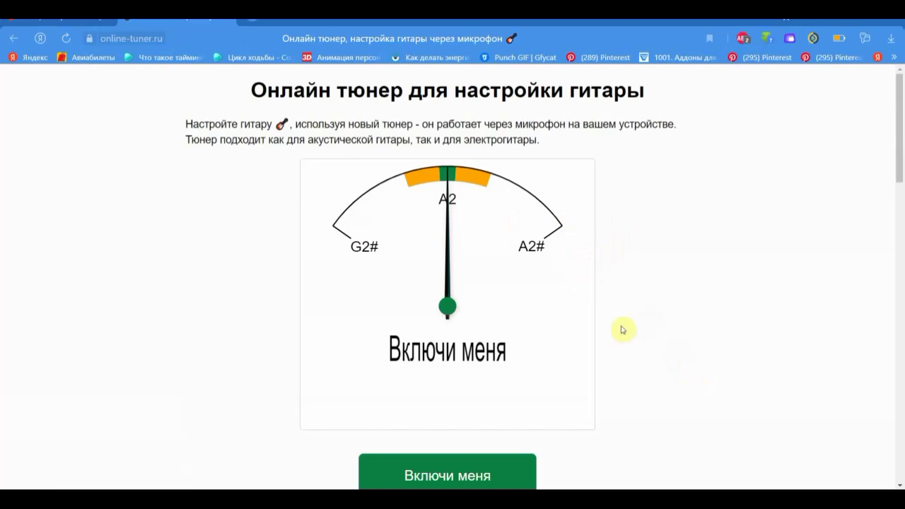
scroll(622, 329, "down", 2)
scroll(623, 330, "up", 2)
scroll(622, 329, "down", 1)
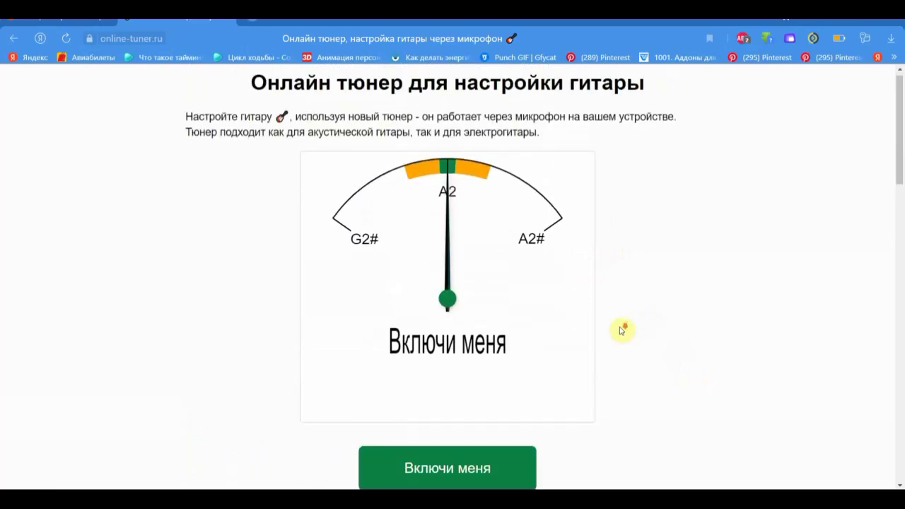
scroll(622, 329, "down", 1)
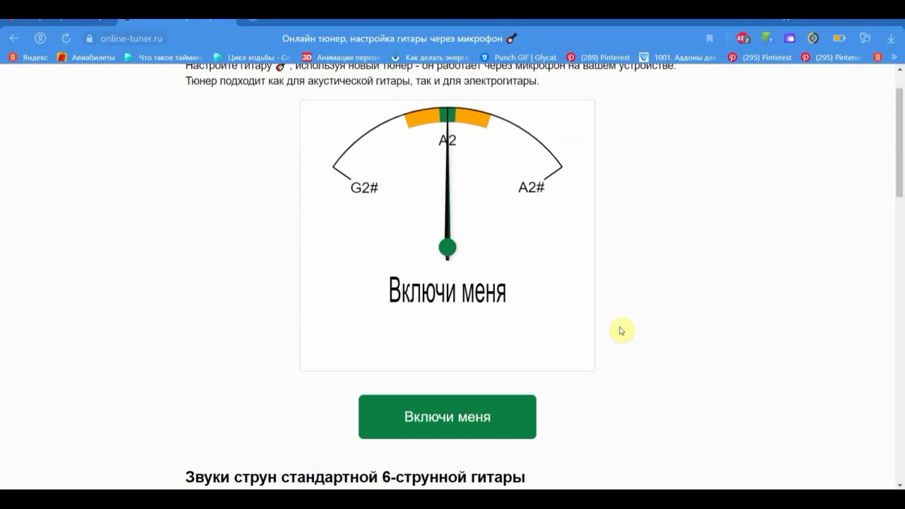
- Start the online-tuner.ru tuner listening through the microphone with the green 'Включи меня' button
left_click(472, 421)
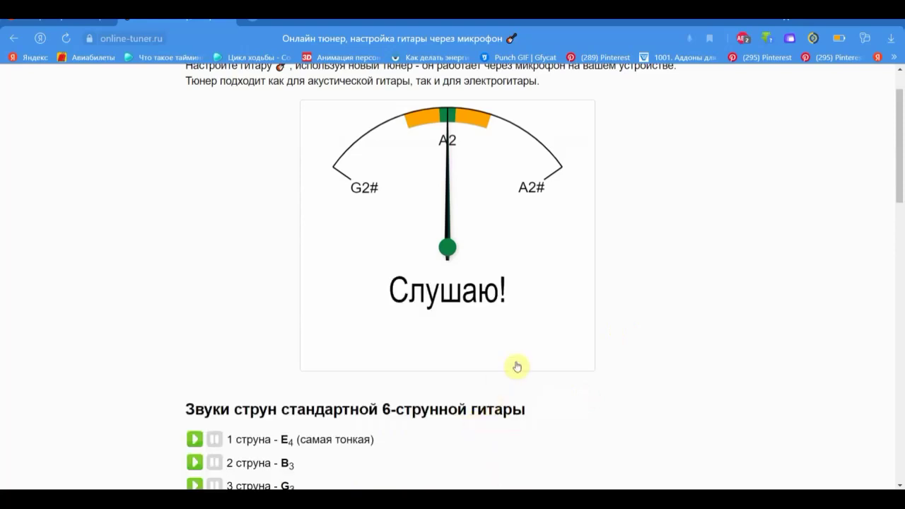